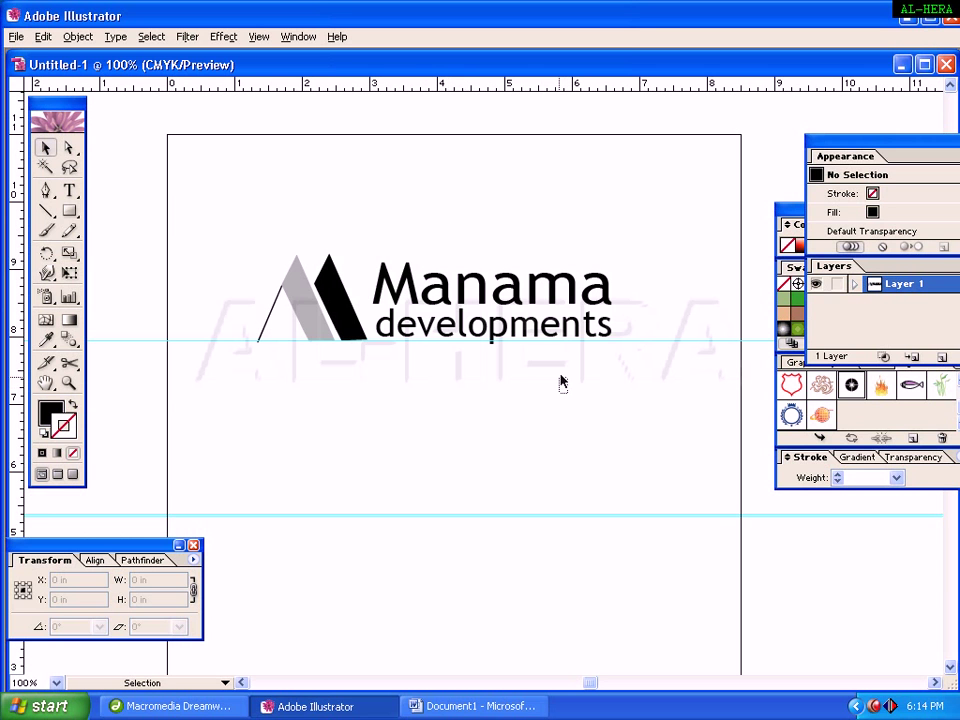
left_click_drag(561, 380, 523, 289)
left_click(491, 359)
left_click_drag(364, 371, 314, 289)
left_click(325, 325)
left_click_drag(246, 272, 306, 321)
left_click(269, 302)
left_click_drag(244, 264, 271, 298)
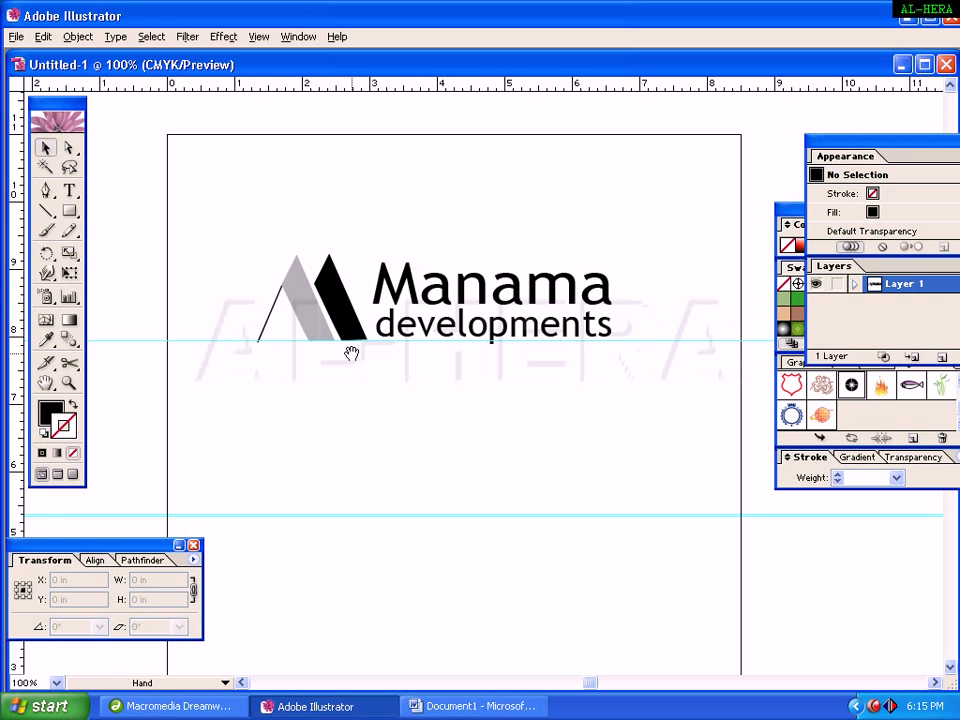
Step: Add a capital "A" as text below the logo and move it near the middle of the page
left_click_drag(386, 412, 420, 371)
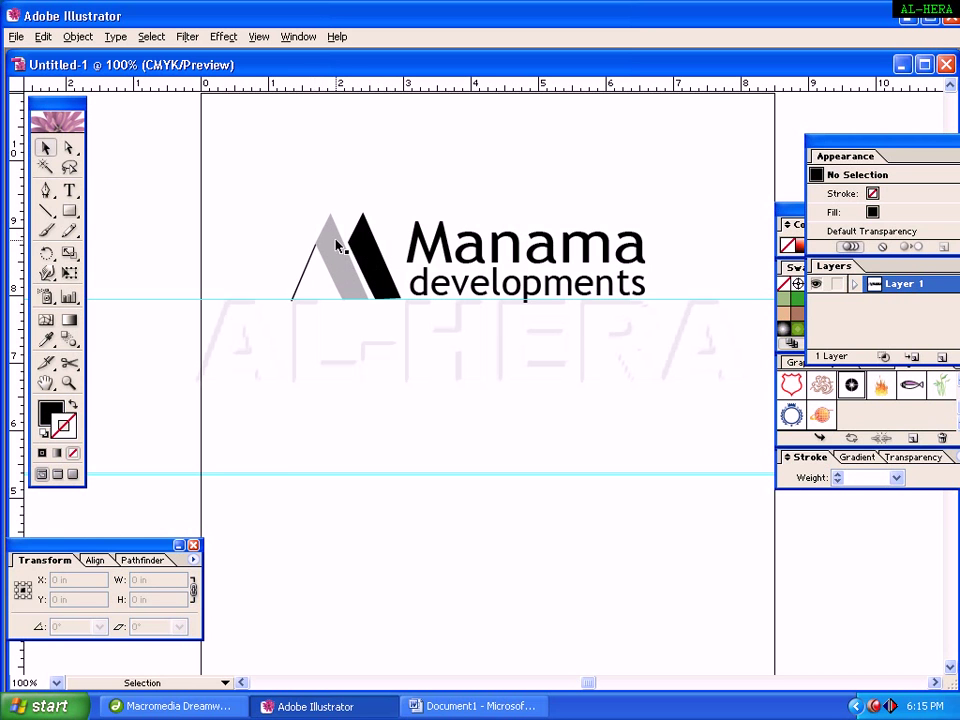
left_click(69, 190)
left_click(286, 494)
type("a")
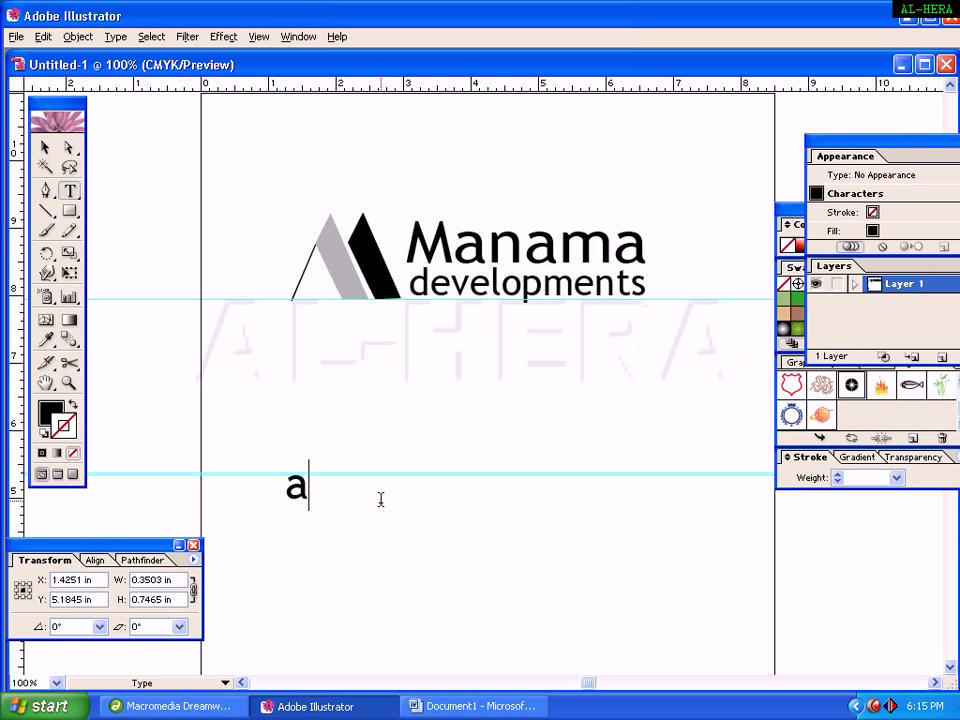
key("BackSpace")
type("A")
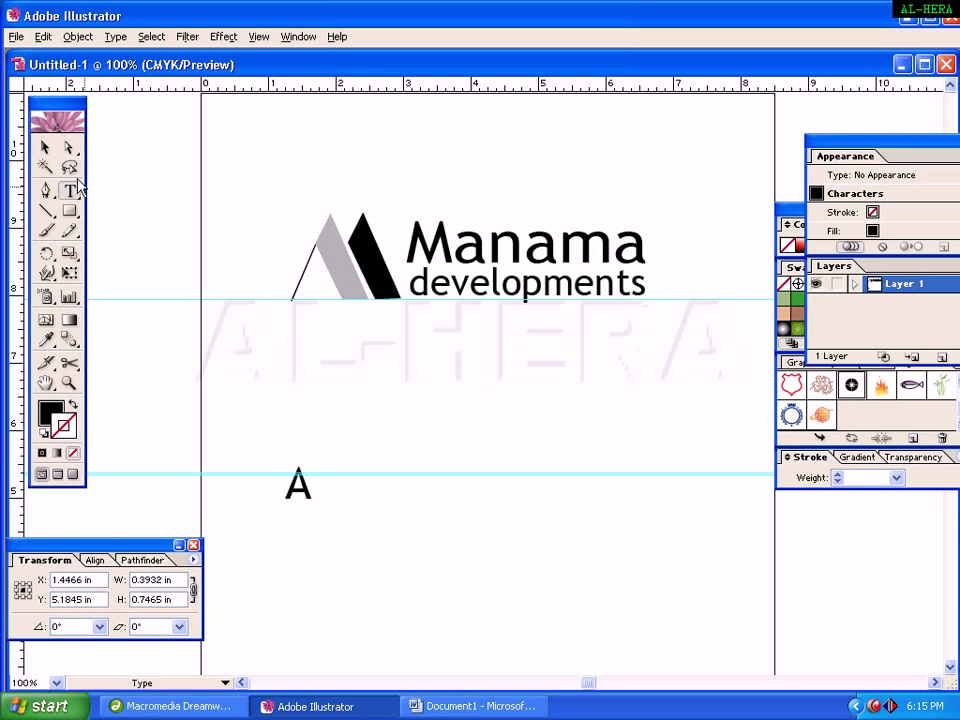
left_click(45, 147)
left_click_drag(304, 498, 424, 473)
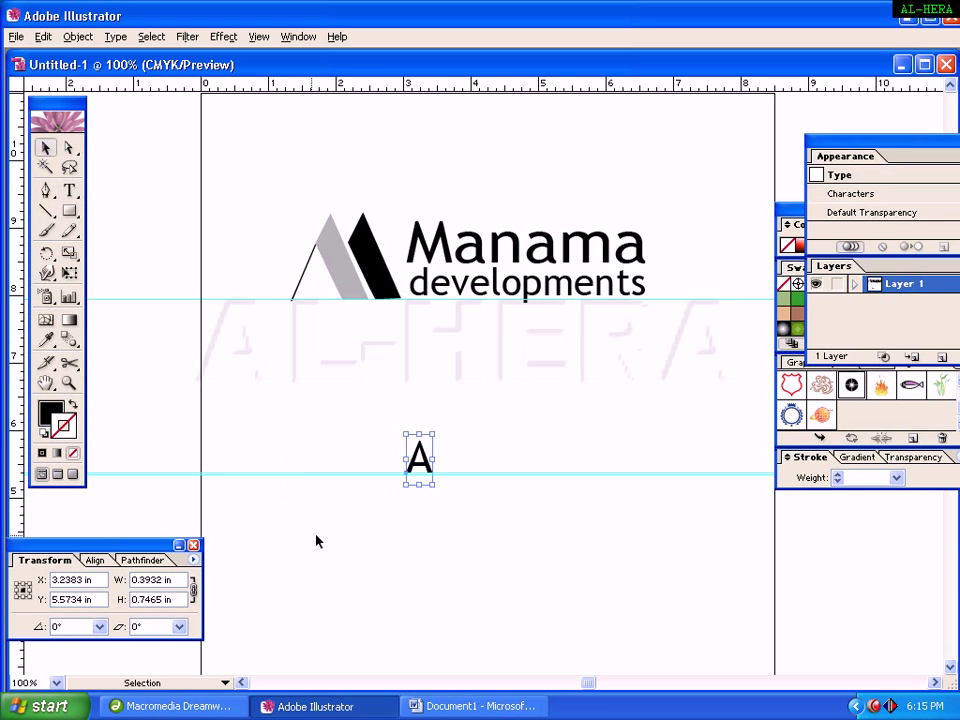
Step: Set the font of the letter A to Arial Black
key("ctrl+t")
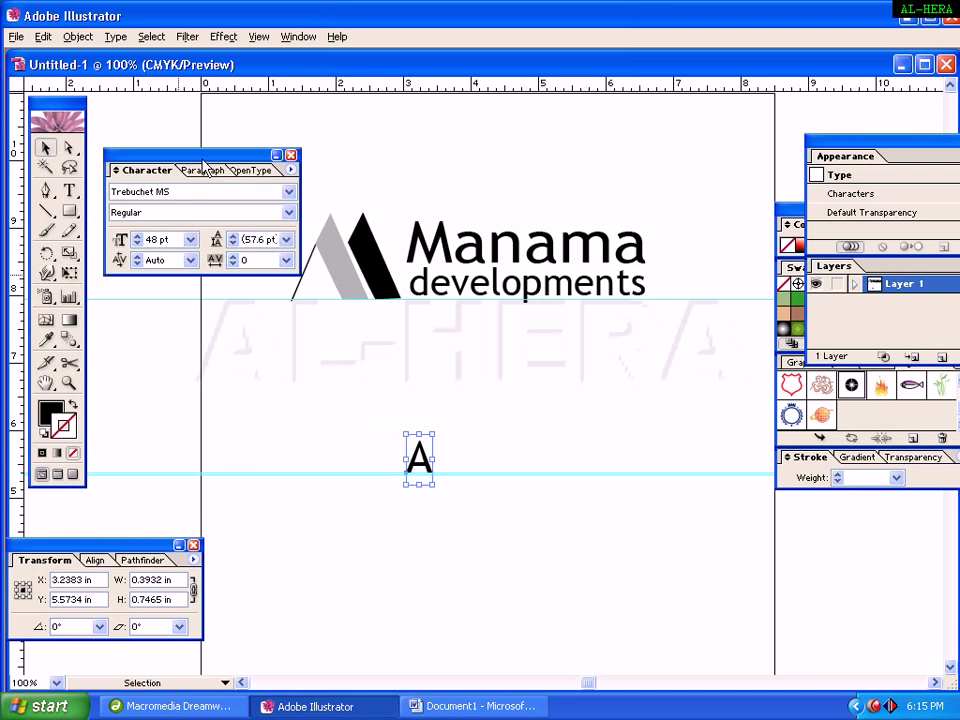
left_click_drag(165, 150, 136, 138)
left_click(250, 175)
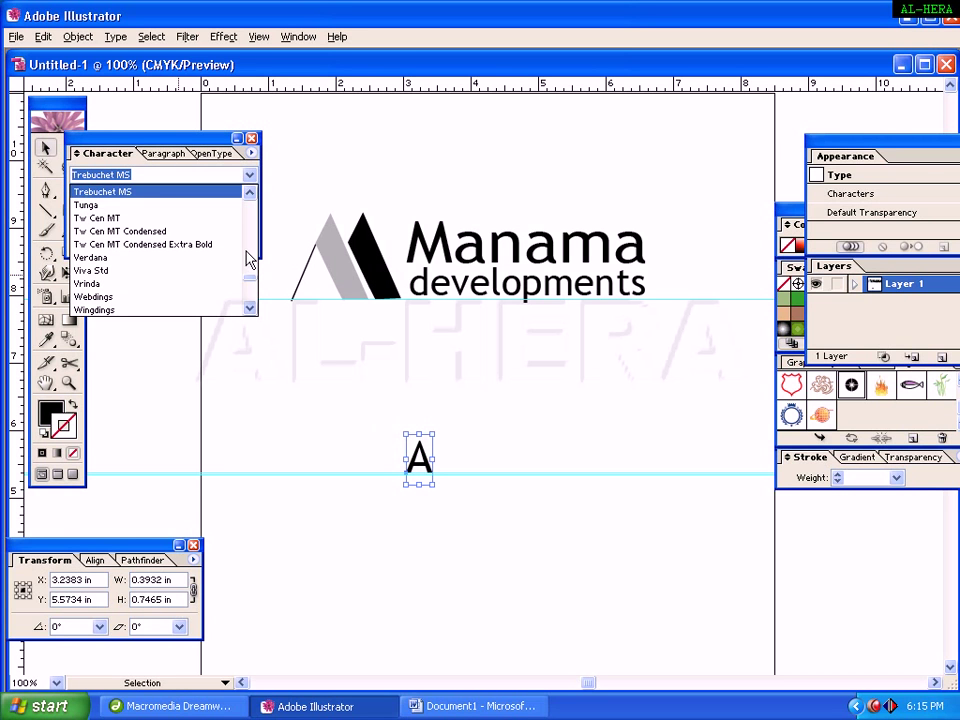
scroll(250, 287, "up", 1)
left_click_drag(250, 283, 249, 200)
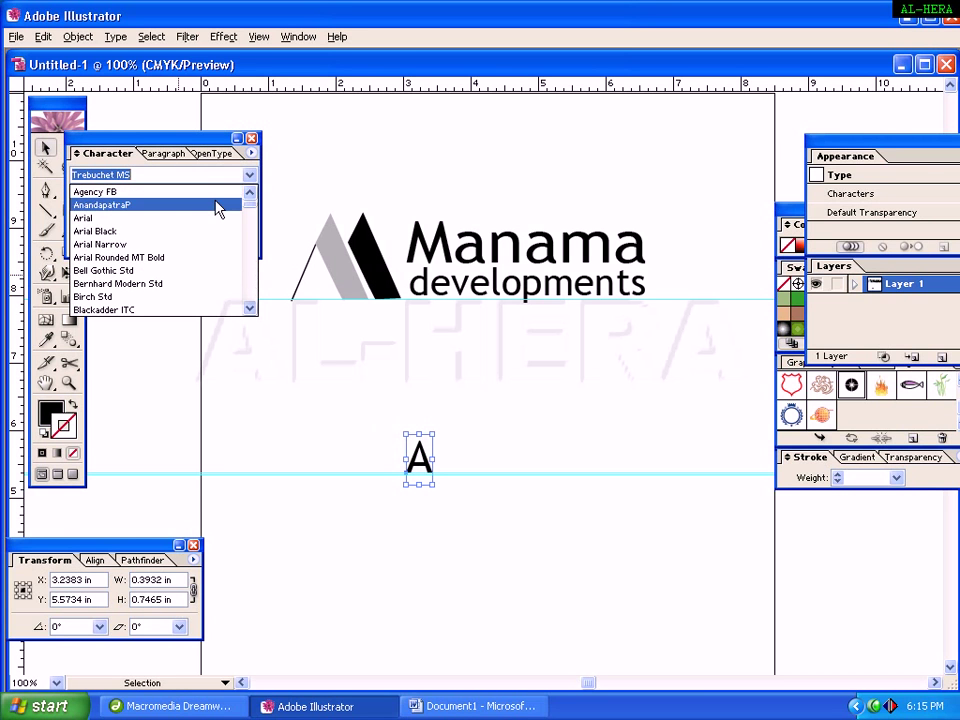
left_click(160, 228)
Step: Enlarge the letter A to about 1.67 in wide and position it below the logo
left_click_drag(441, 487, 518, 575)
left_click_drag(497, 525, 458, 548)
left_click(580, 535)
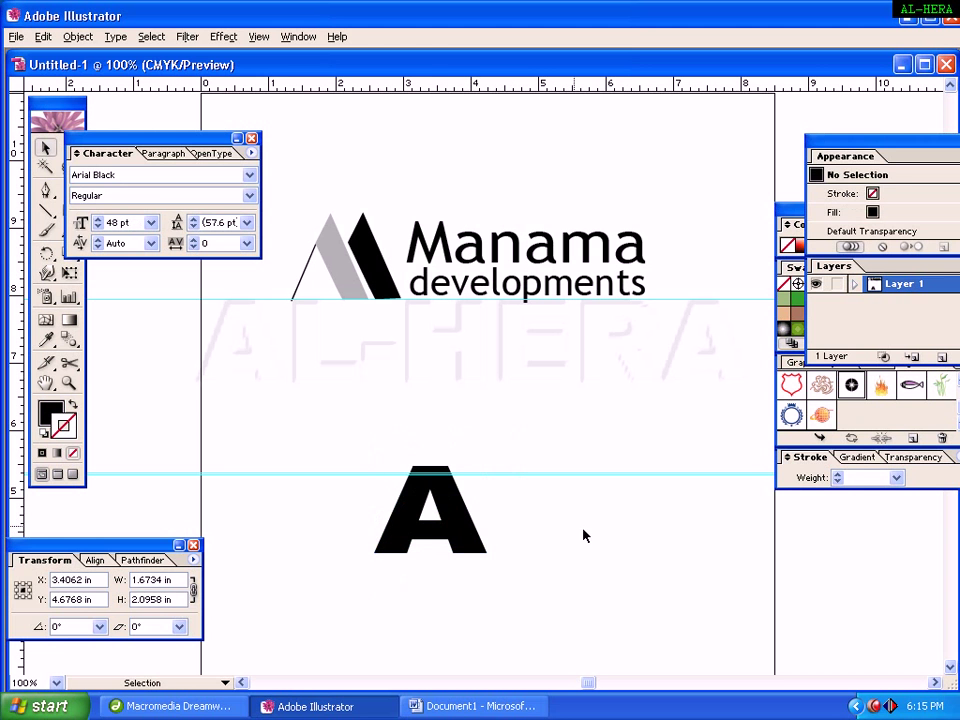
left_click(450, 523)
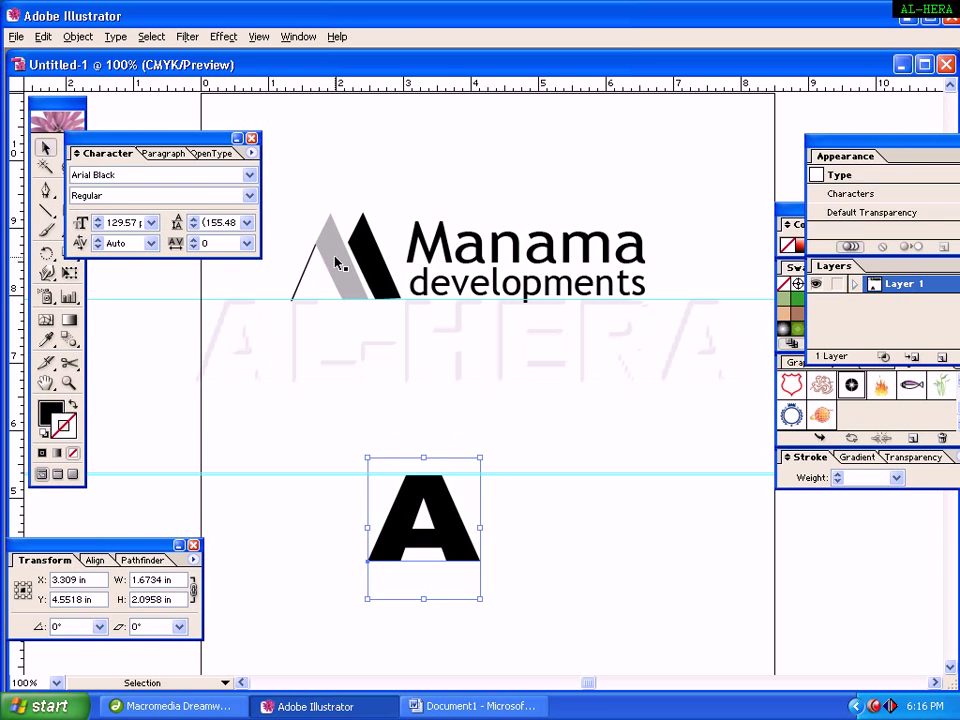
Step: Convert the letter A to outlines and ungroup the resulting shape
left_click(514, 572)
left_click(408, 543)
right_click(407, 543)
left_click(443, 644)
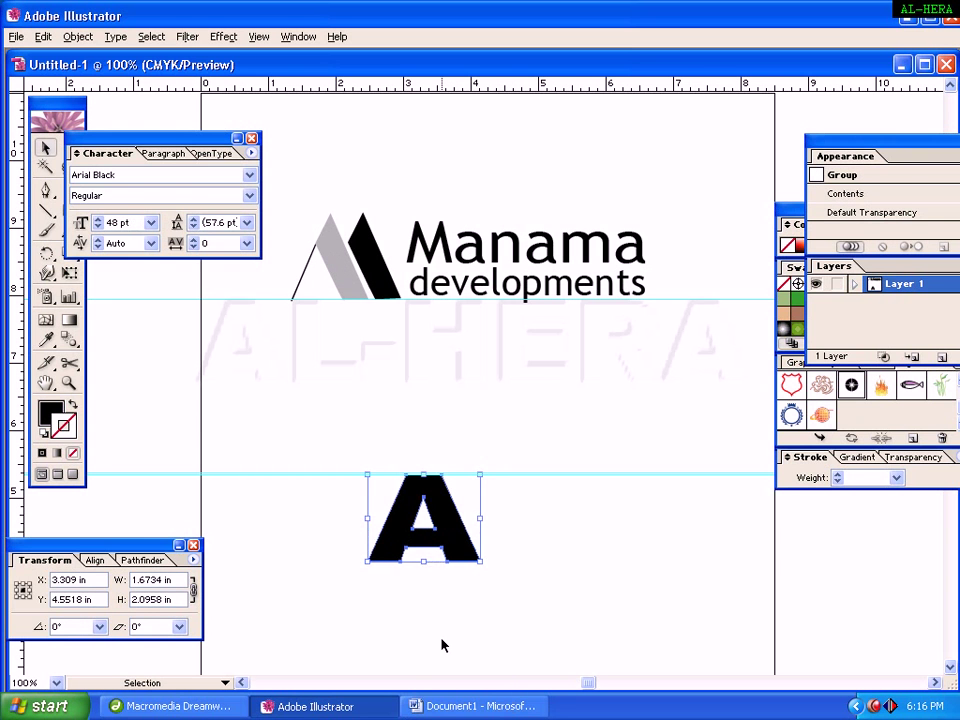
left_click(508, 557)
left_click(426, 541)
right_click(422, 540)
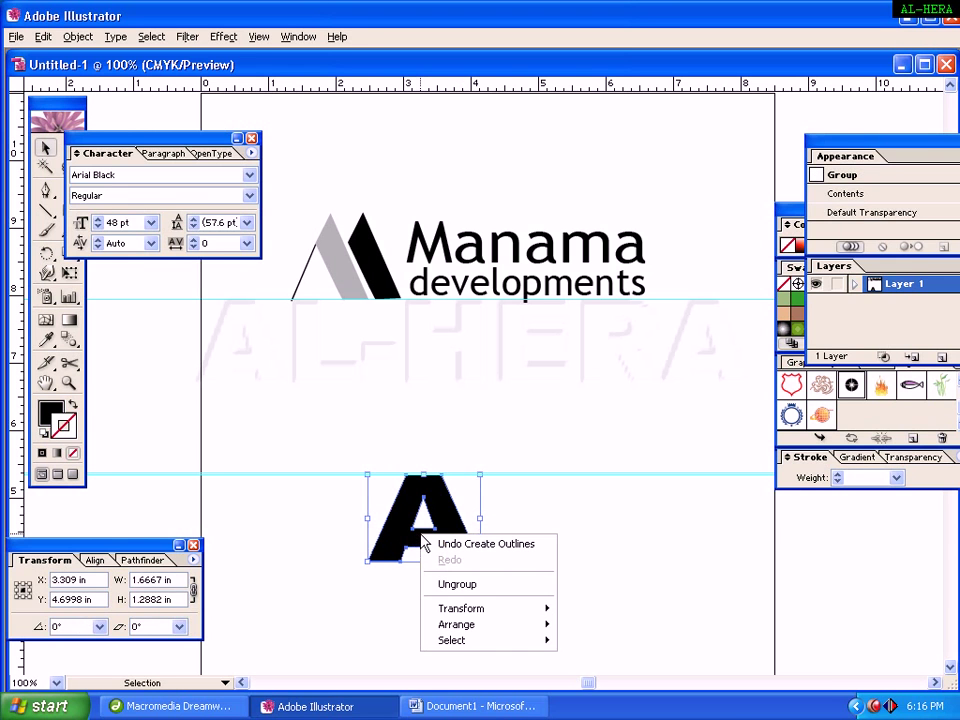
left_click(445, 584)
left_click(611, 583)
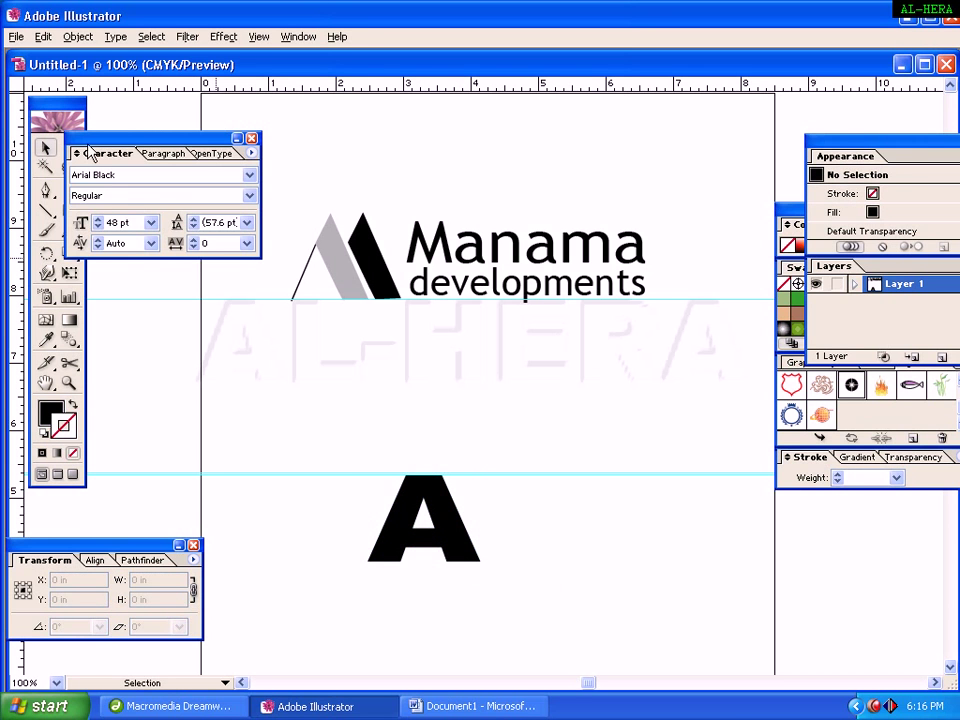
left_click_drag(90, 152, 168, 134)
left_click(388, 551)
key("Delete")
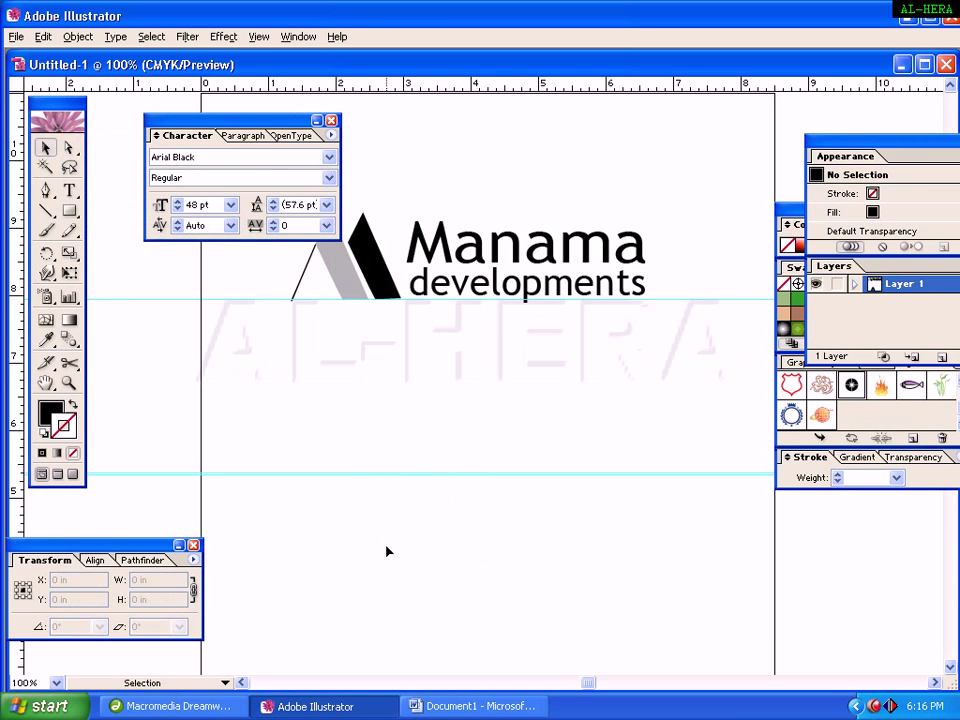
key("ctrl+z")
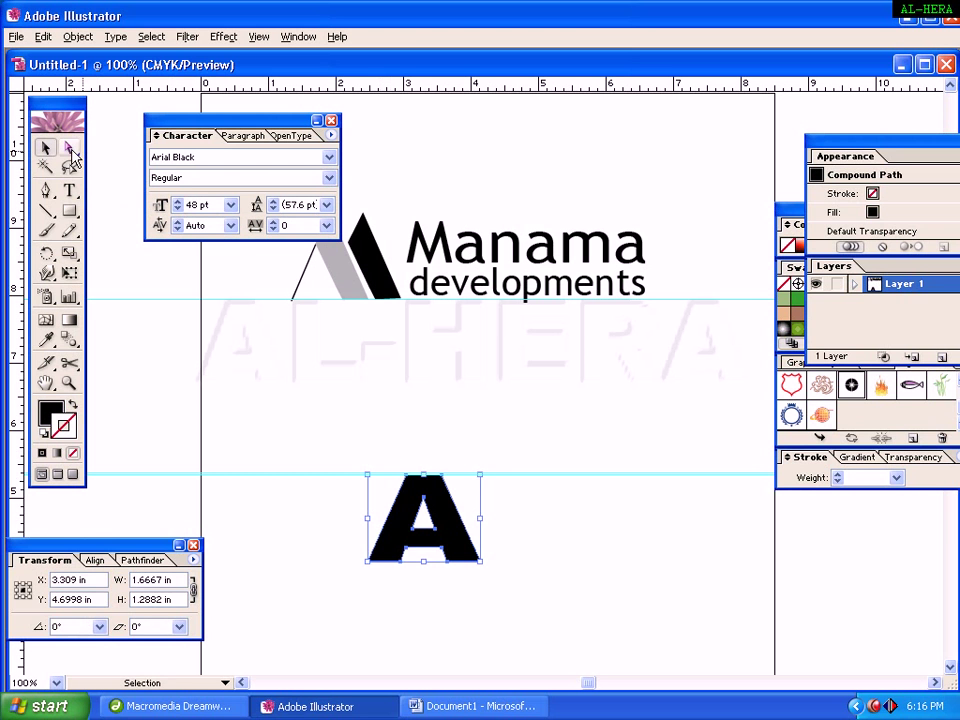
Step: Delete only the outer bottom-left anchor point of the A's left leg
left_click(69, 148)
left_click(189, 304)
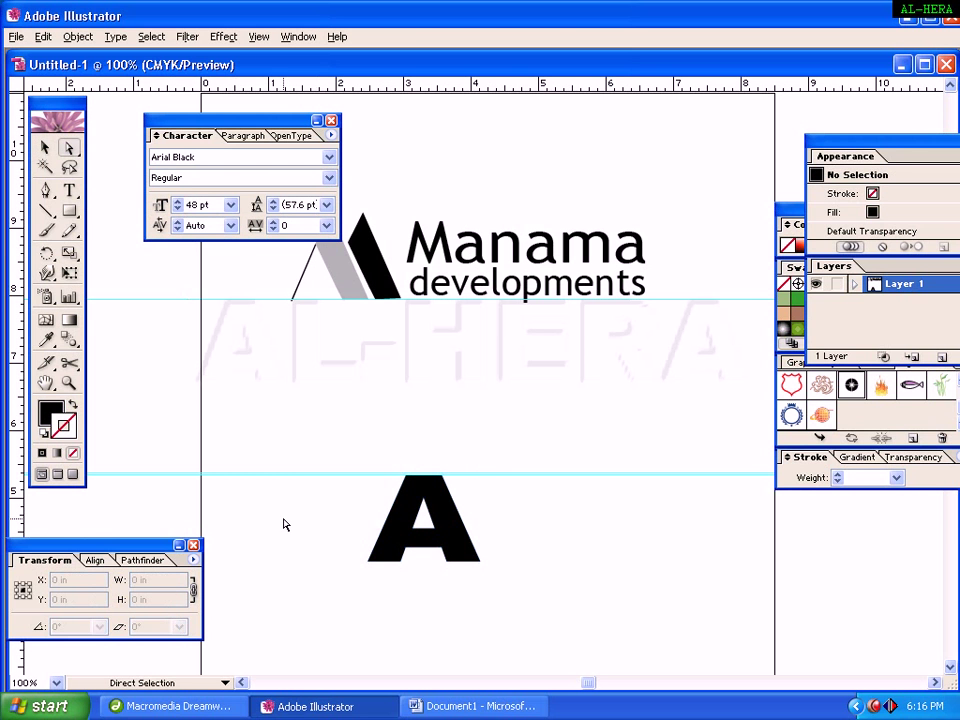
left_click(410, 543)
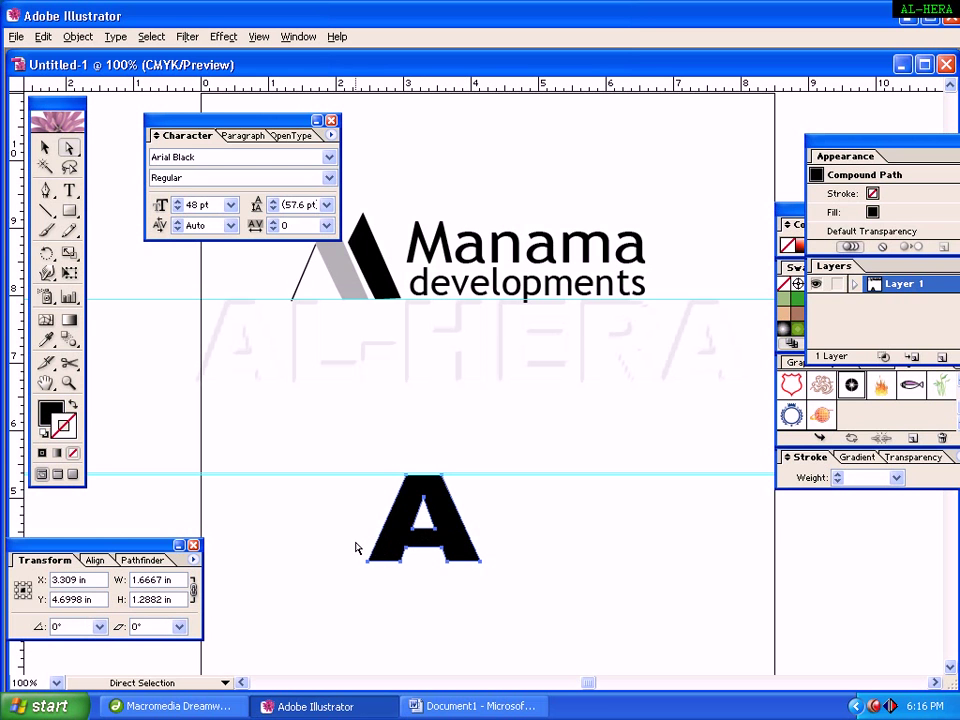
key("Delete")
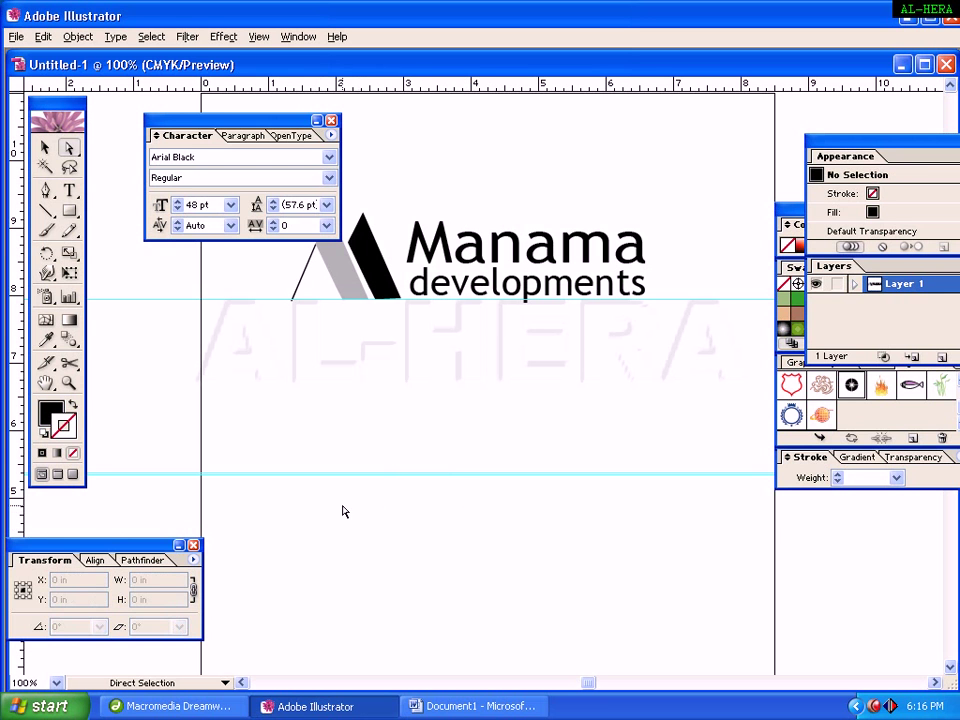
key("ctrl+z")
left_click(348, 530)
left_click_drag(347, 525, 395, 596)
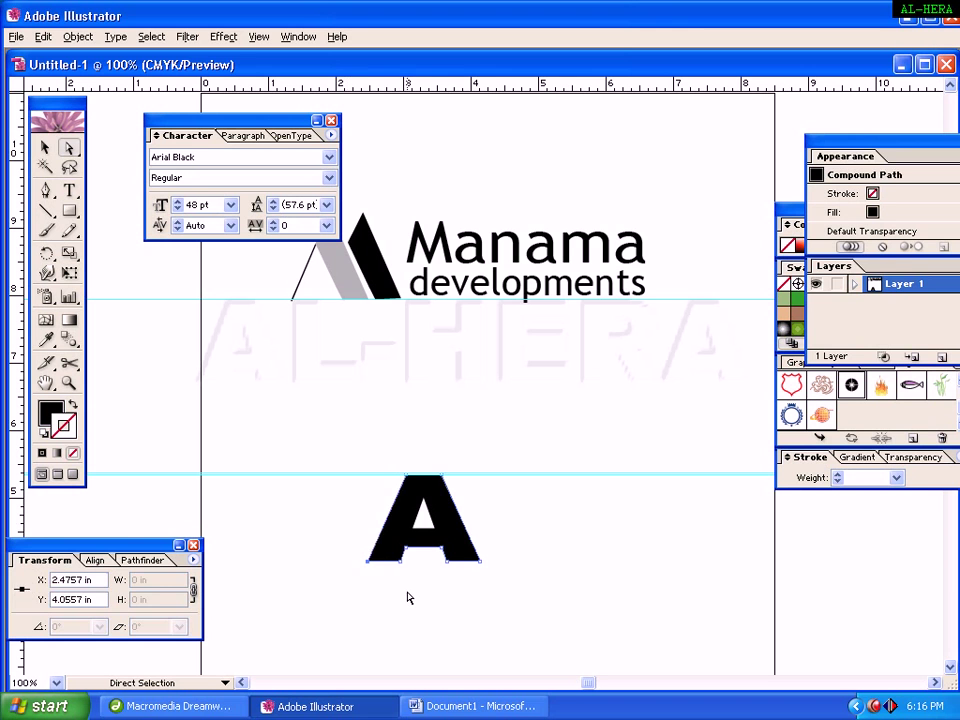
key("Delete")
left_click(398, 545)
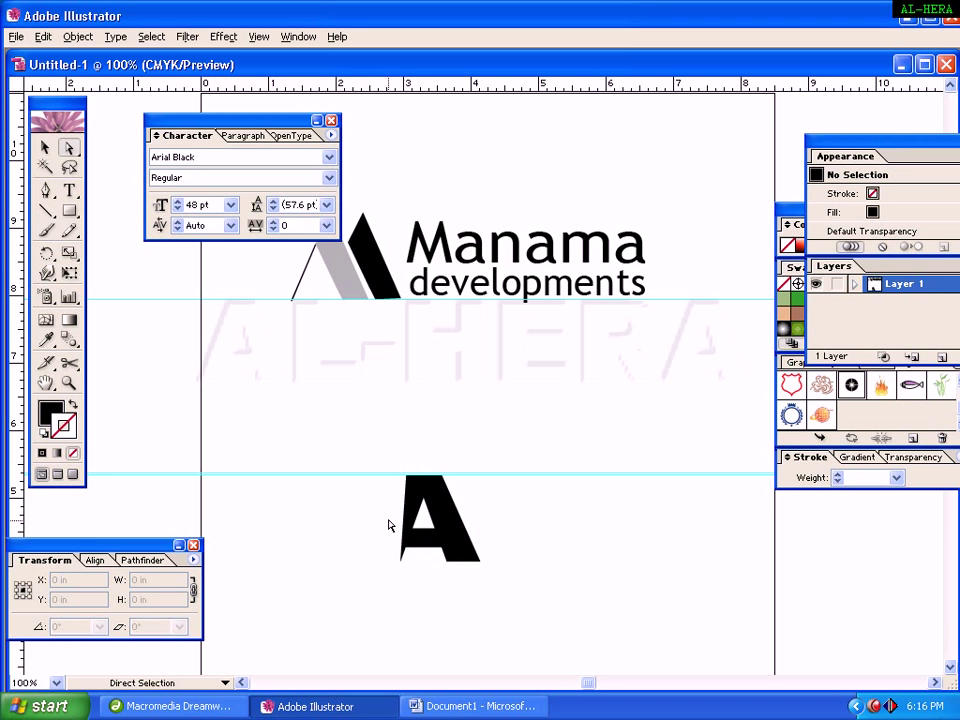
Step: Delete the inner corner of the A's left leg and the lower-left anchor point of its inner triangle
left_click(411, 553)
key("Delete")
left_click(403, 564)
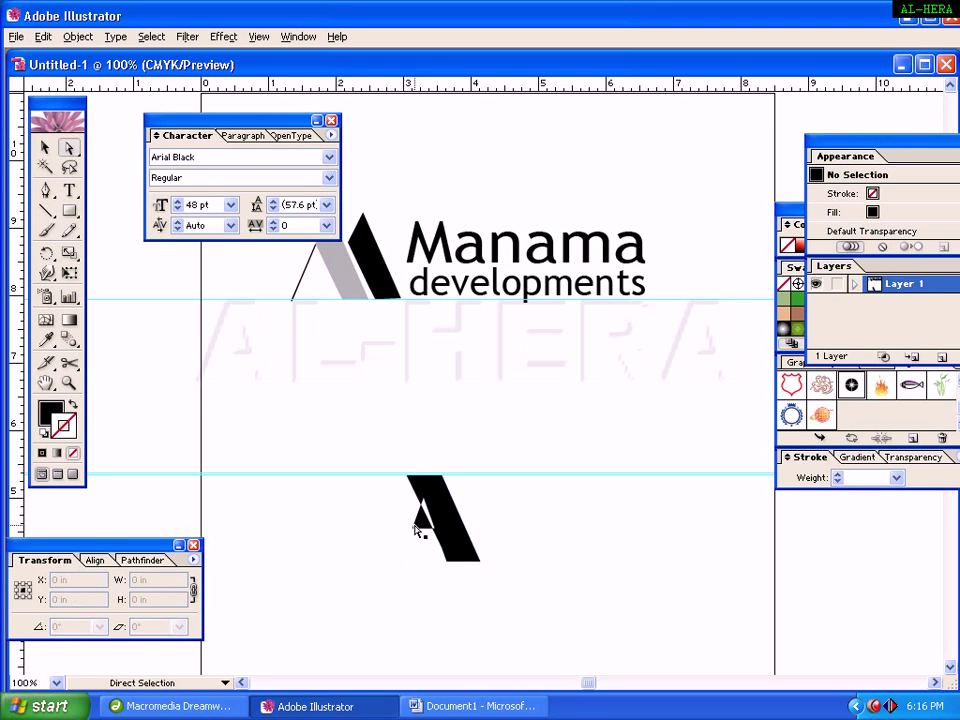
left_click_drag(373, 510, 422, 544)
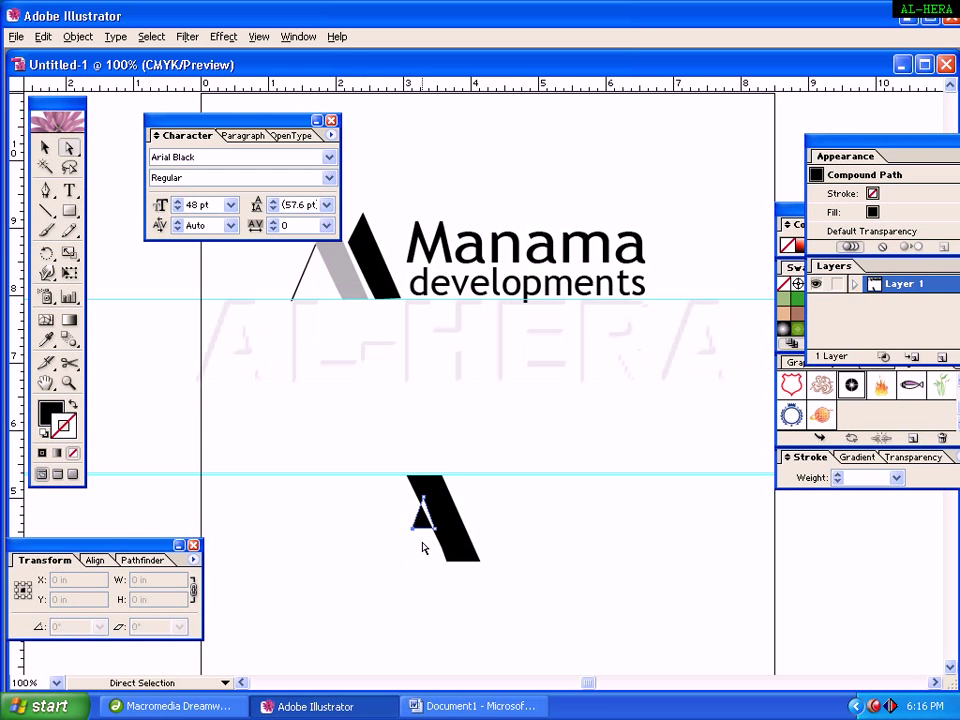
key("Delete")
left_click_drag(389, 465, 415, 497)
left_click(395, 490)
key("Delete")
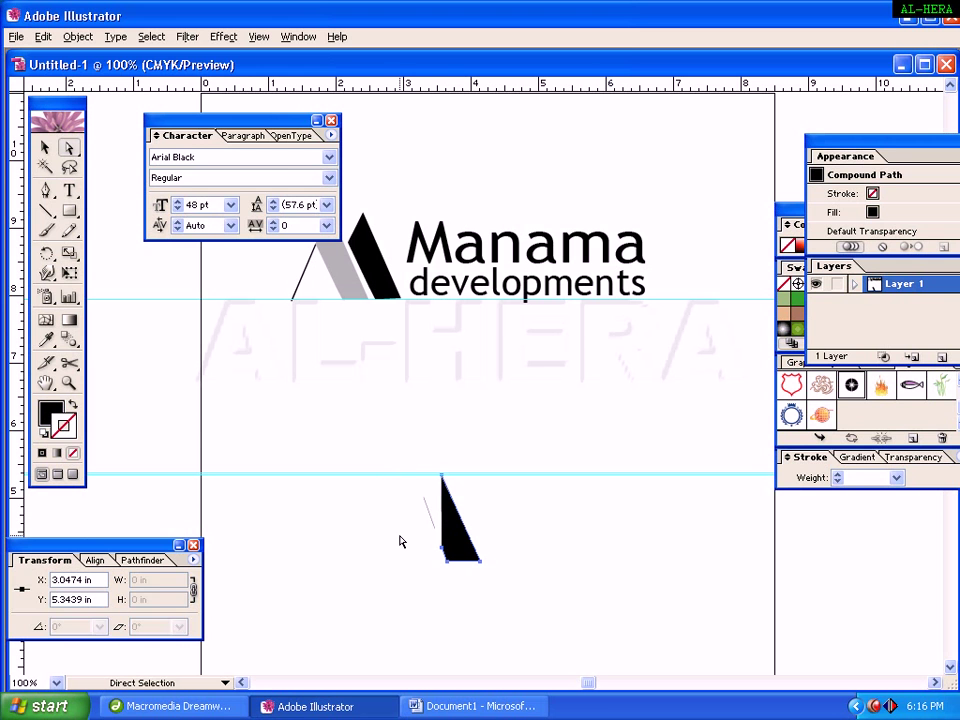
key("ctrl+z")
left_click(296, 480)
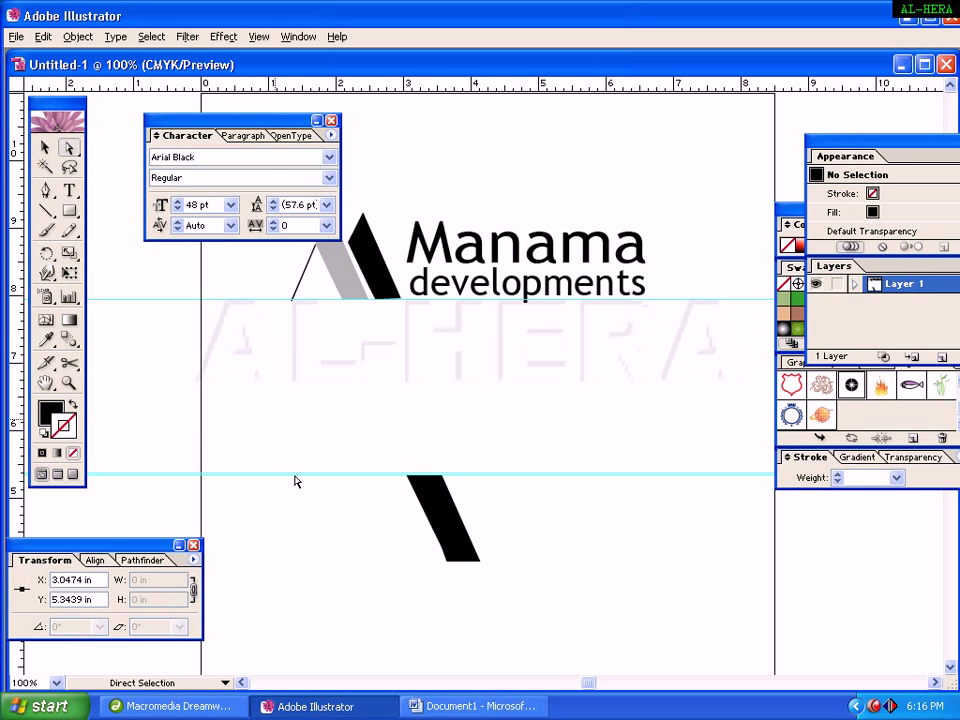
Step: Examine the remaining diagonal stroke at 200% zoom and compare it with the slanted shapes in the logo
left_click(44, 148)
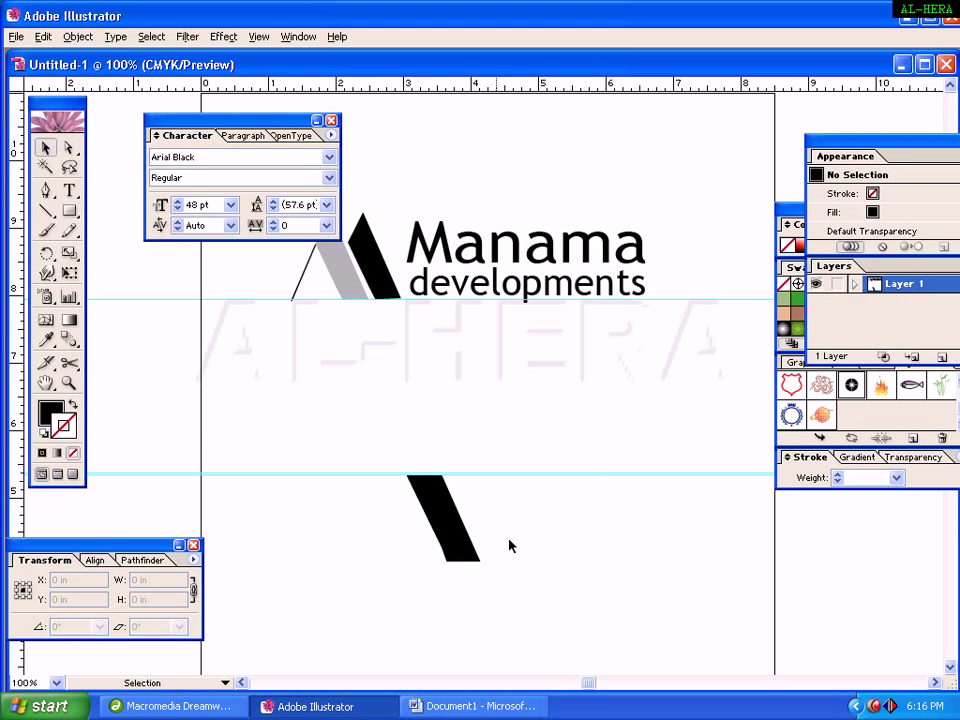
left_click(456, 550)
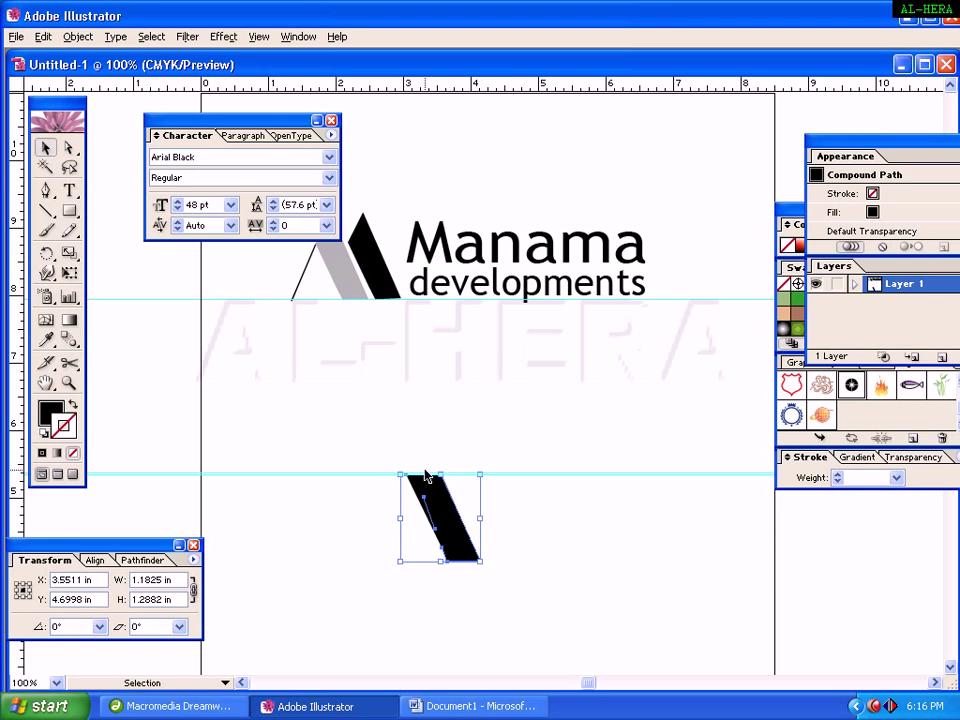
key("ctrl+plus")
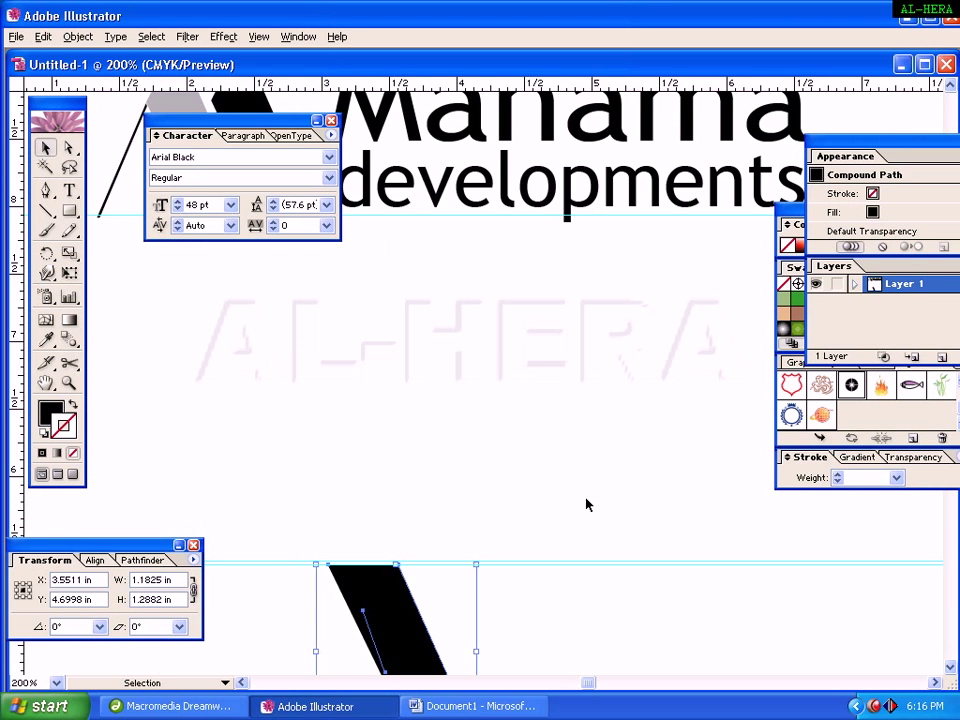
left_click_drag(585, 506, 665, 322)
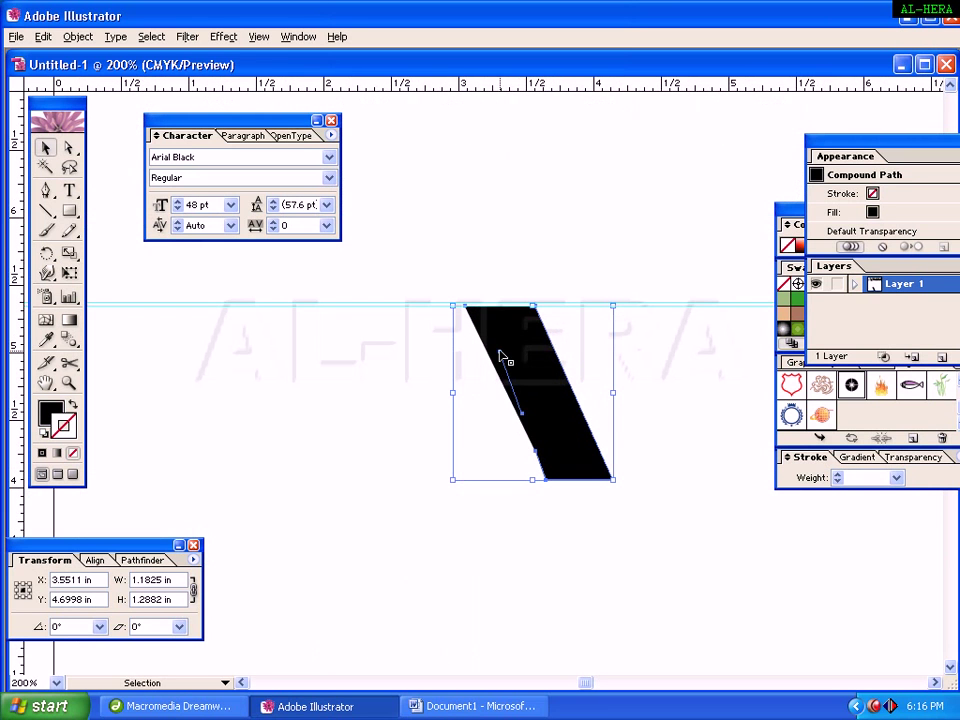
left_click_drag(497, 354, 461, 553)
left_click(471, 347)
left_click_drag(469, 214, 528, 476)
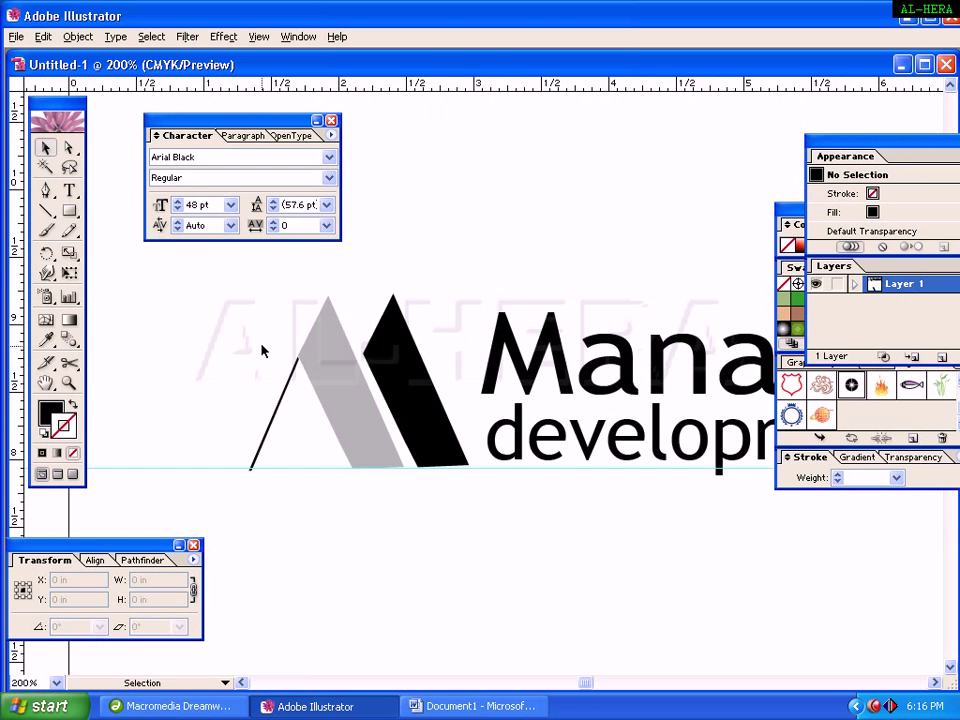
left_click_drag(373, 424, 455, 292)
left_click_drag(542, 516, 497, 383)
left_click(639, 583)
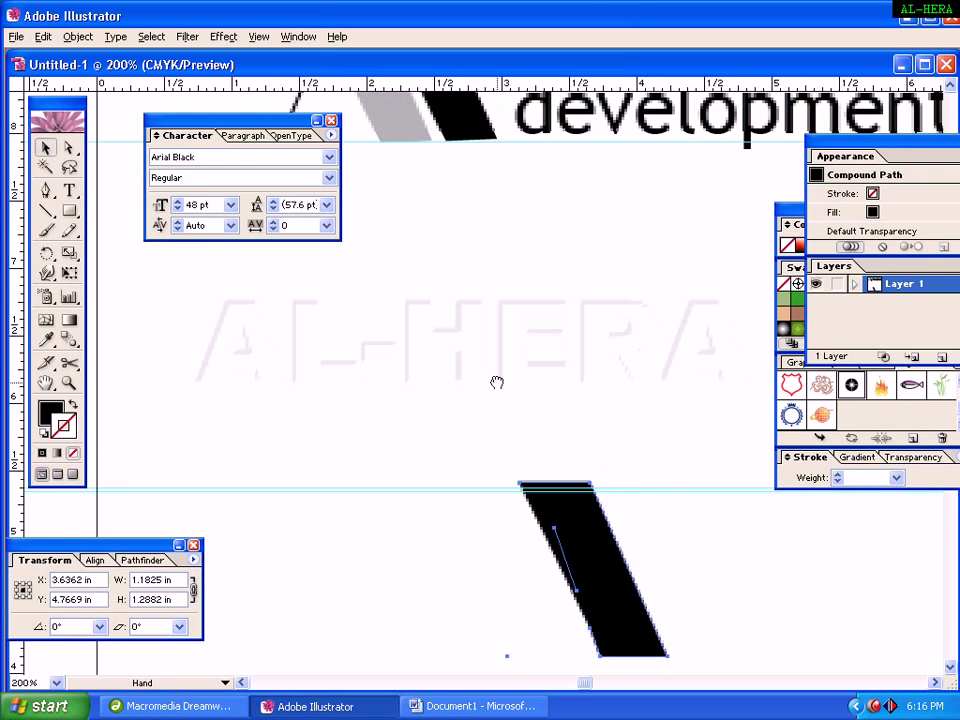
Step: Move the diagonal stroke up to just below the logo's slanted shapes
left_click(160, 314)
left_click(69, 149)
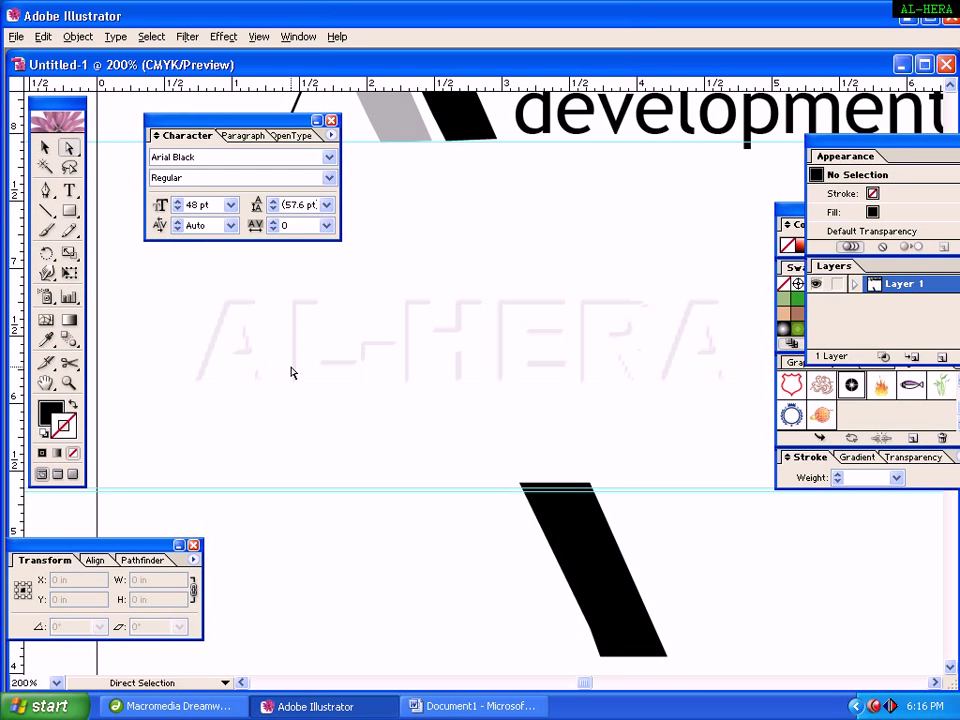
left_click_drag(579, 559, 610, 535)
left_click(422, 540)
left_click(498, 482)
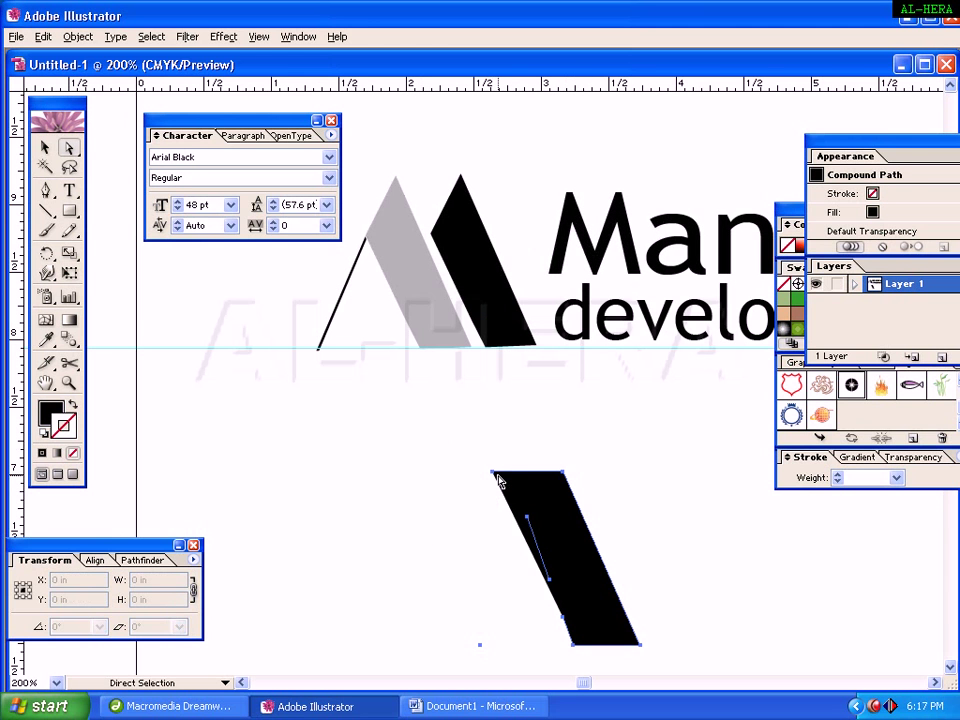
Step: Move the stroke's top-left anchor point down along its left edge to form a pointed peak like the logo's
left_click_drag(494, 474, 537, 546)
key("ctrl+shift+a")
left_click(501, 476)
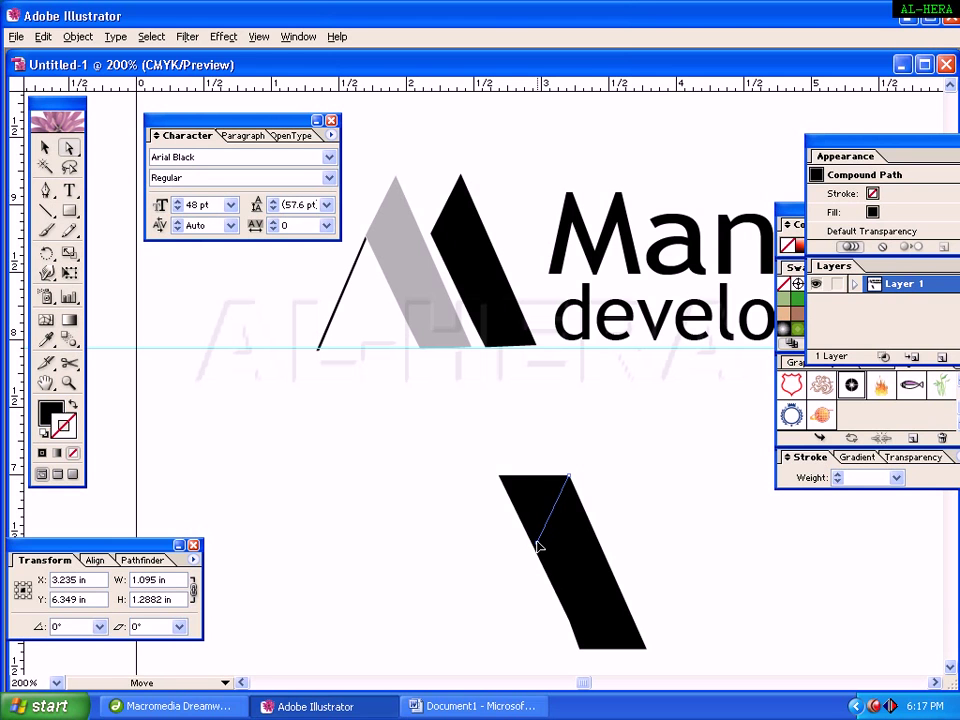
left_click_drag(537, 543, 537, 543)
left_click(364, 542)
Step: Place the moved anchor point on the stroke's left edge and check its direction handles
left_click(548, 536)
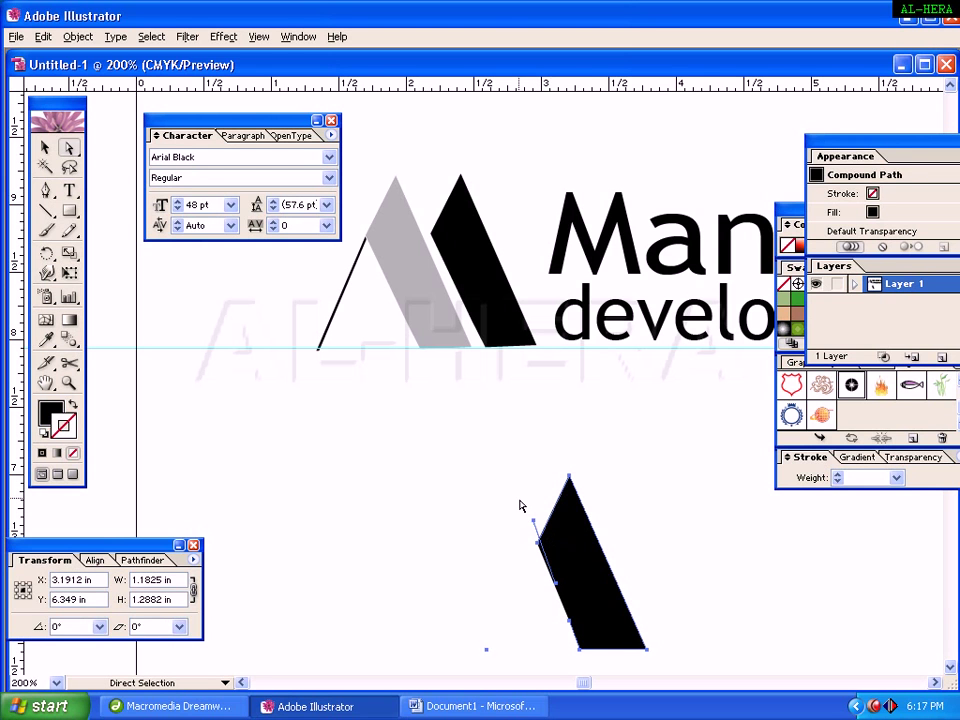
left_click_drag(505, 500, 537, 527)
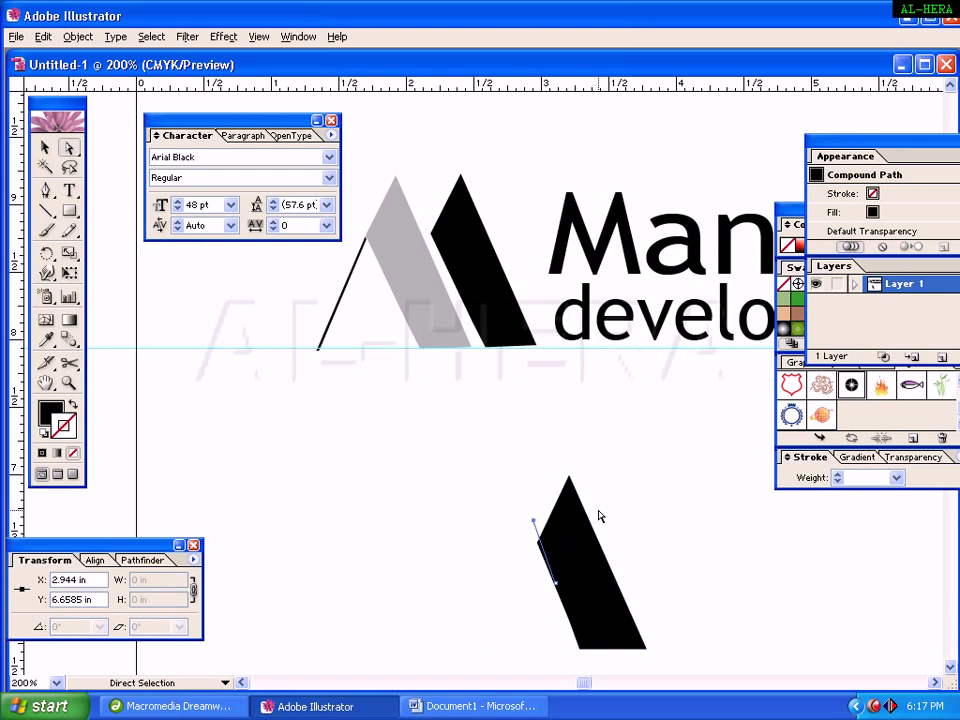
left_click(666, 549)
key("space")
left_click_drag(690, 549, 641, 465)
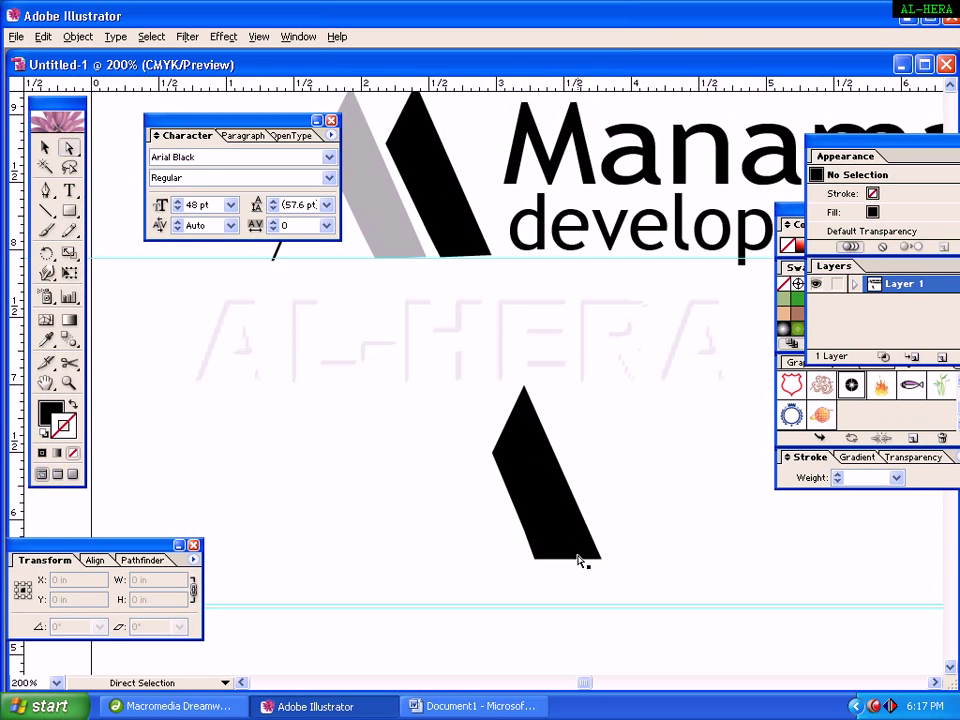
Step: Move the stroke's two bottom corner points slightly inward to narrow its base
left_click_drag(506, 554, 537, 562)
left_click(534, 591)
key("space")
left_click(600, 563)
left_click_drag(604, 565, 592, 562)
left_click(729, 628)
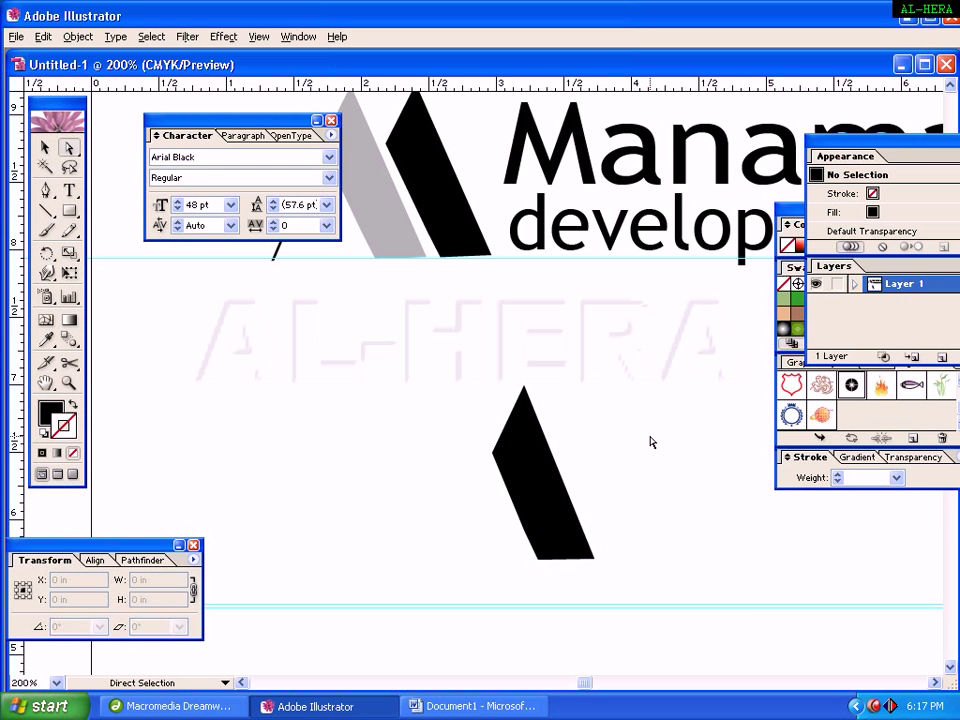
Step: Move the Character palette clear of the logo's thin diagonal line
key("space")
left_click_drag(650, 441, 630, 422)
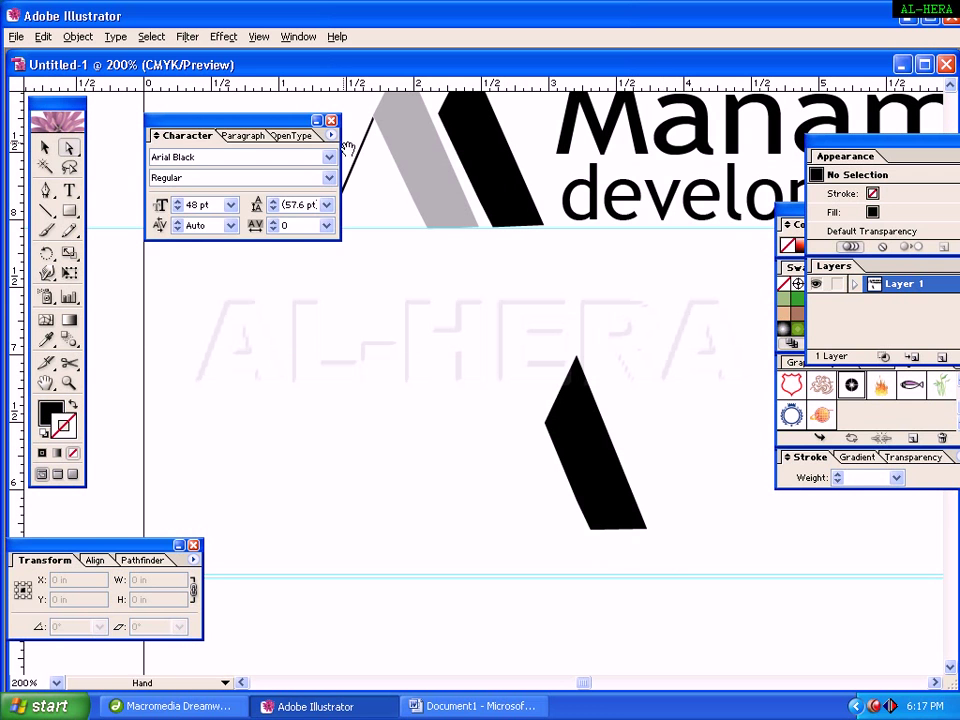
left_click_drag(240, 120, 203, 123)
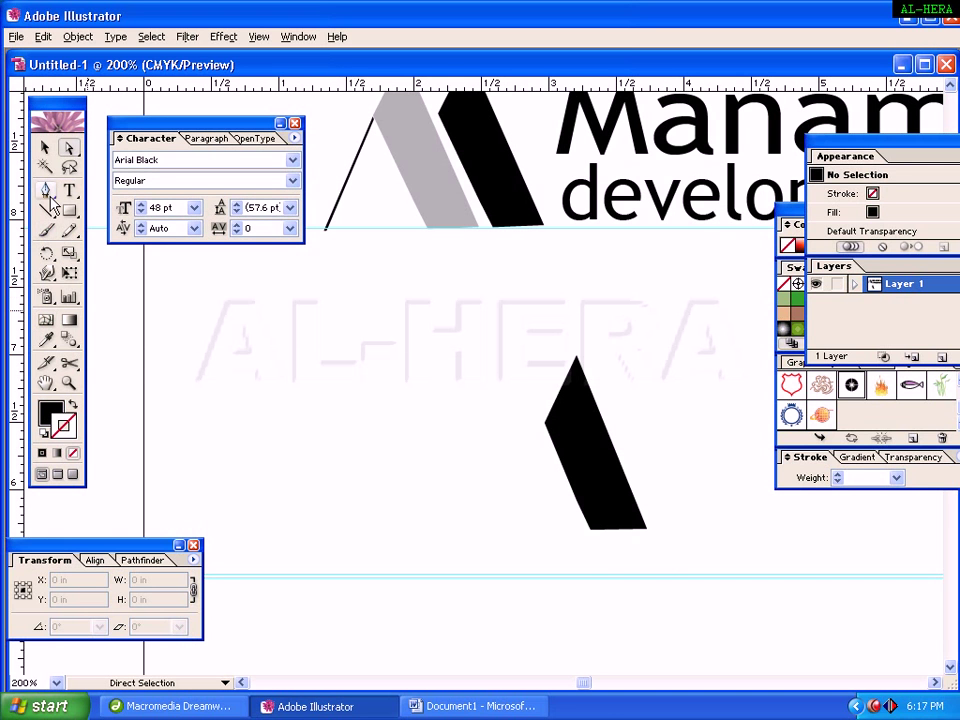
key("ctrl+equal")
key("ctrl+equal")
key("space")
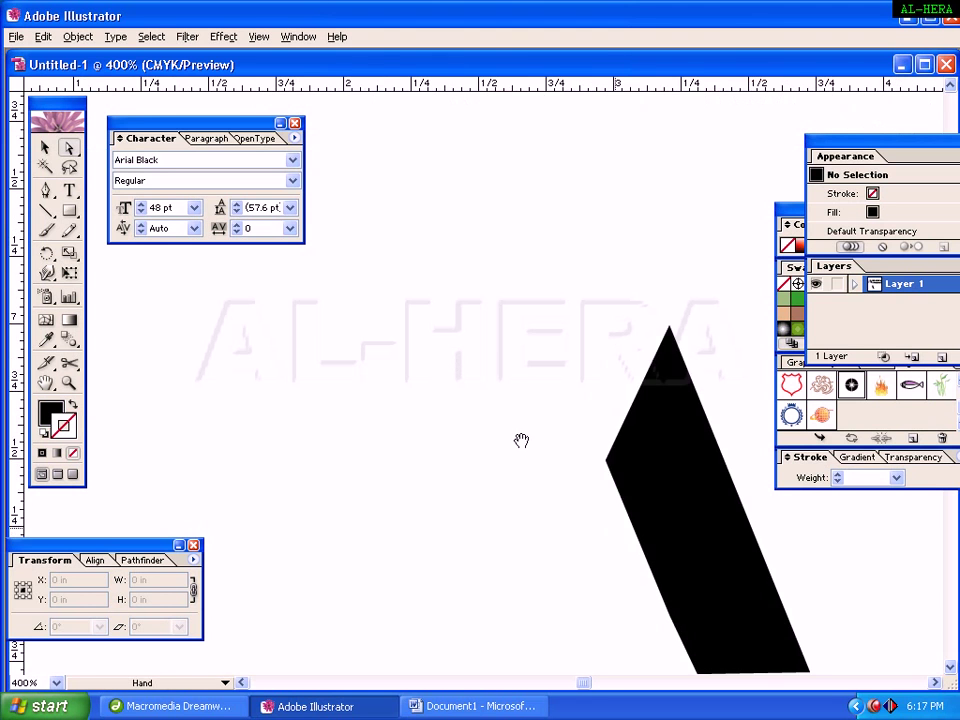
left_click_drag(521, 440, 431, 281)
key("ctrl+equal")
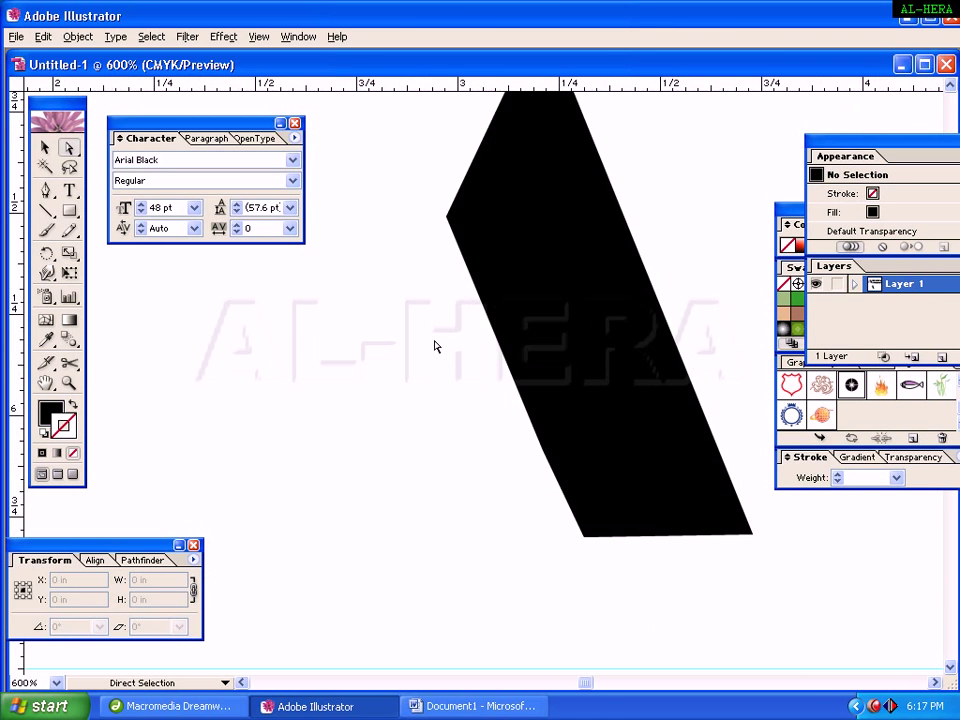
left_click(45, 190)
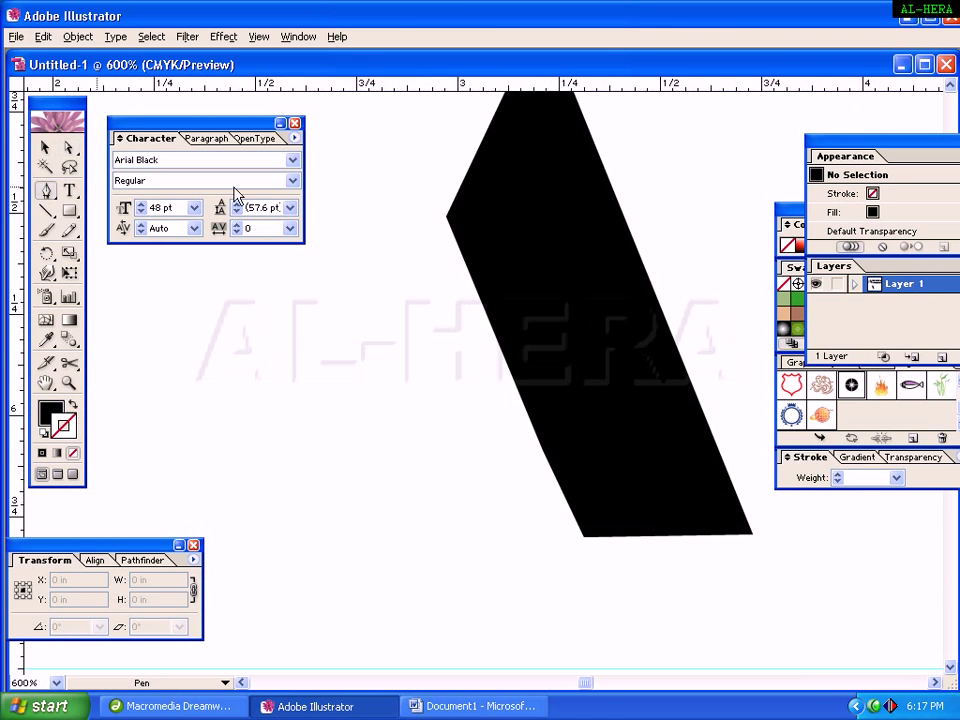
left_click(441, 224)
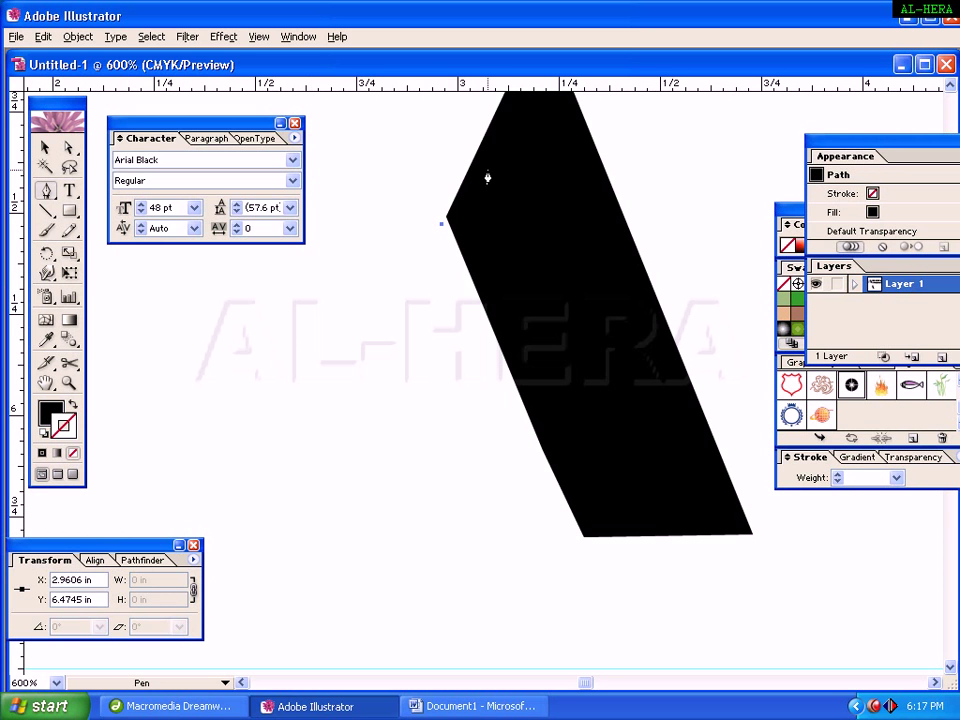
key("ctrl+z")
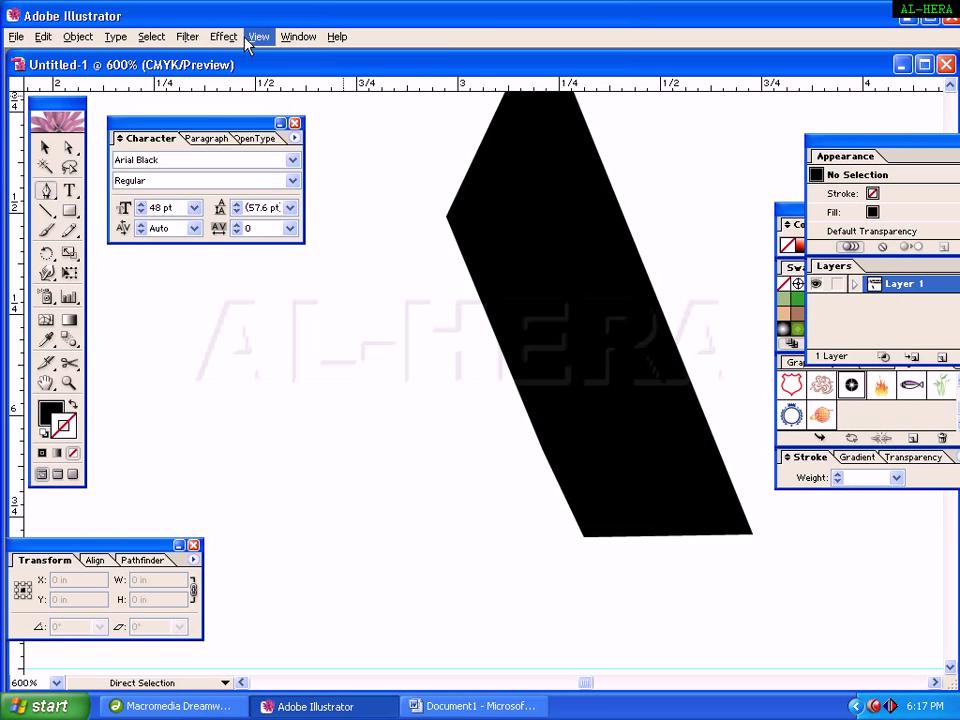
Step: Place a horizontal ruler guide along the base of the slanted stroke
left_click(256, 37)
left_click(488, 17)
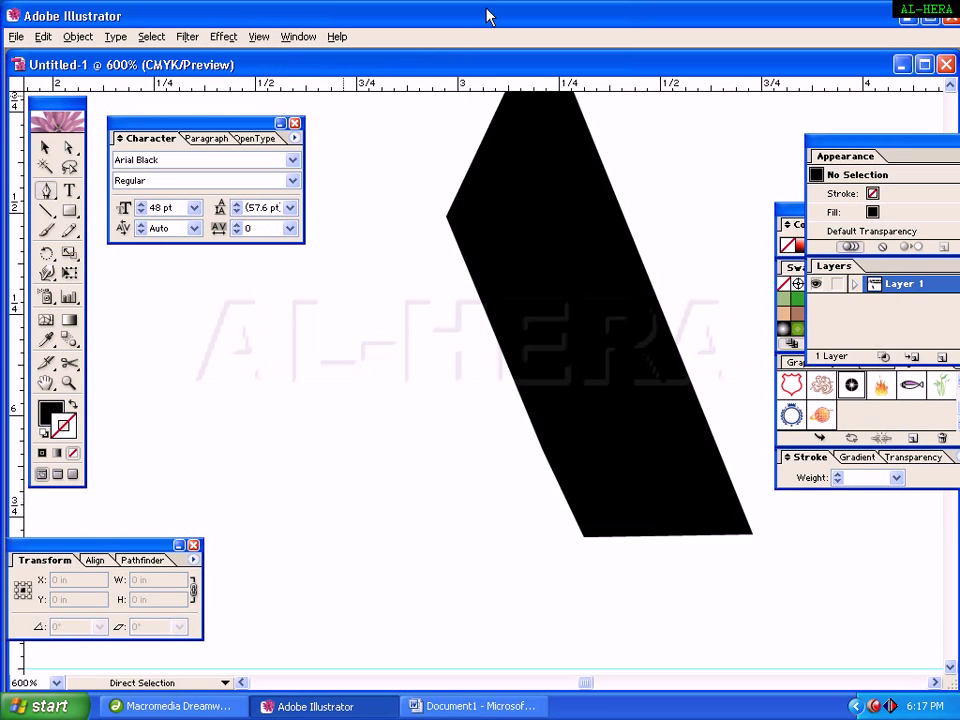
left_click_drag(427, 82, 446, 537)
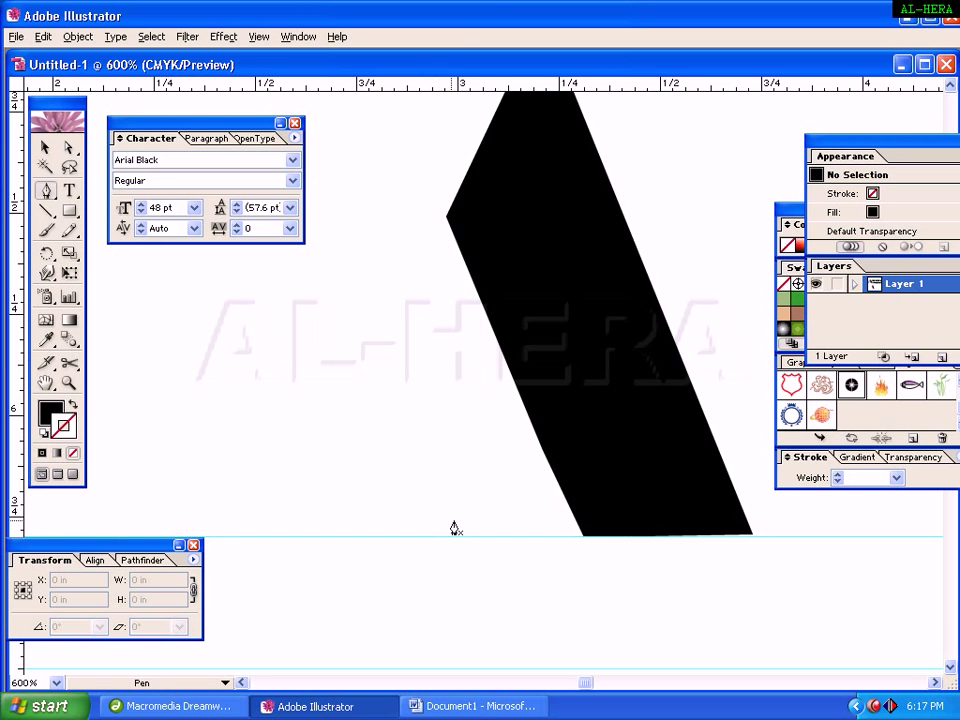
Step: Draw a closed, thin diagonal leg with the Pen tool from beside the stroke's left corner down to the guide, about 0.31 by 0.77 in
left_click(440, 222)
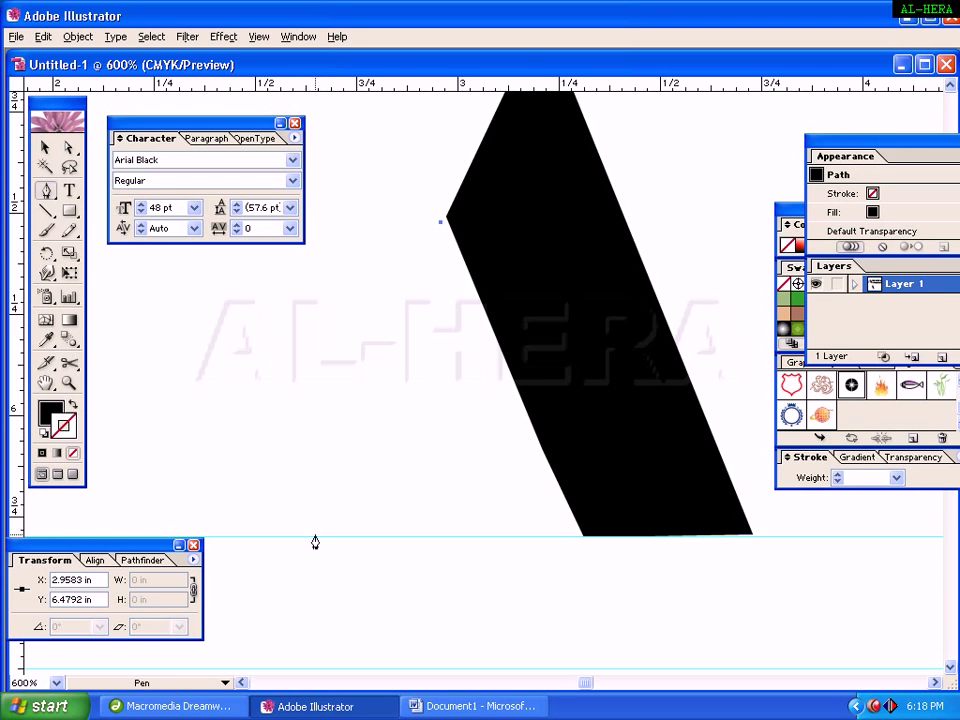
left_click(315, 533)
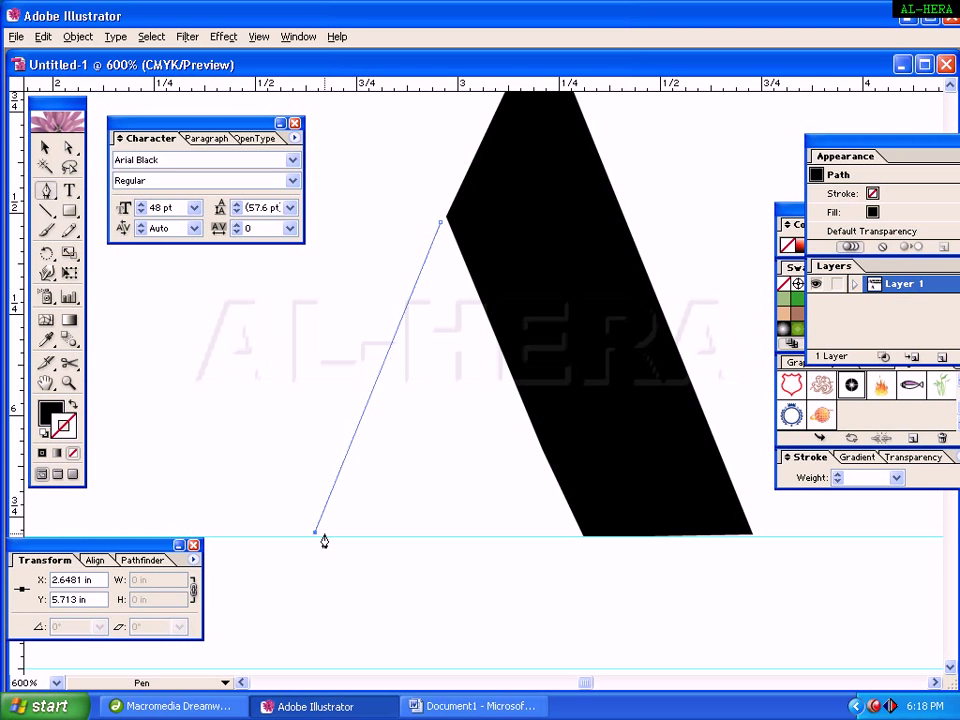
left_click(322, 533)
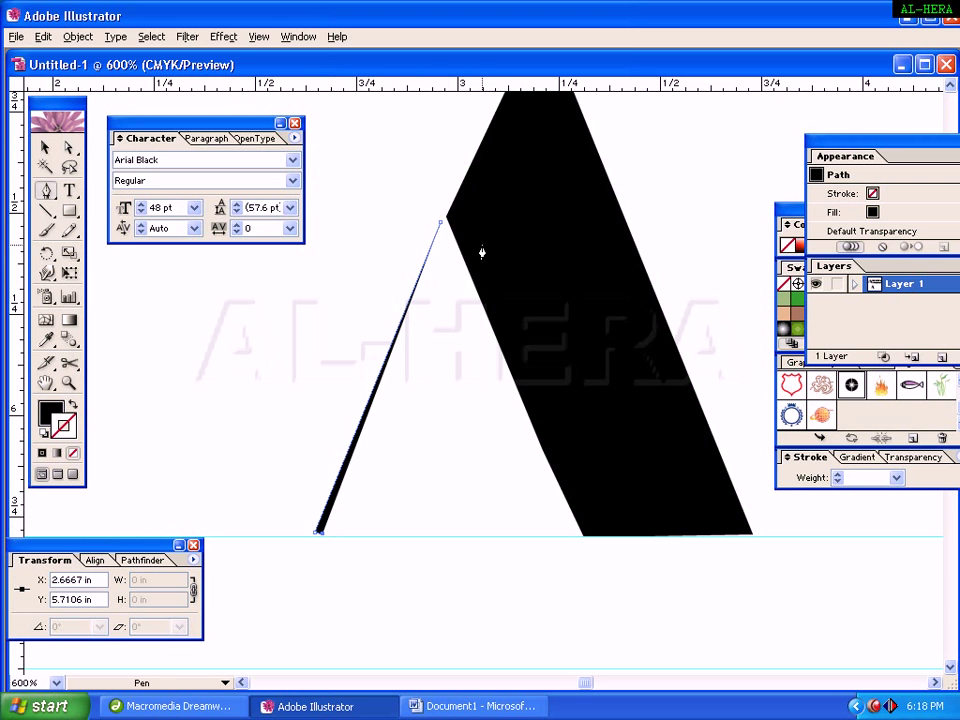
left_click(442, 230)
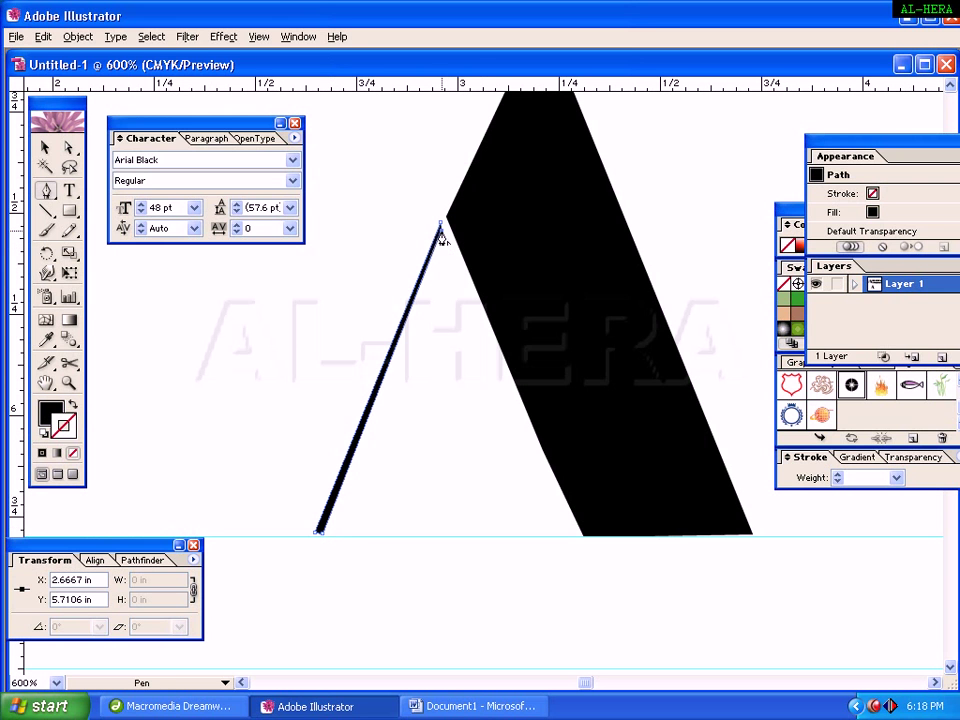
left_click(441, 224)
left_click(45, 148)
left_click(390, 333)
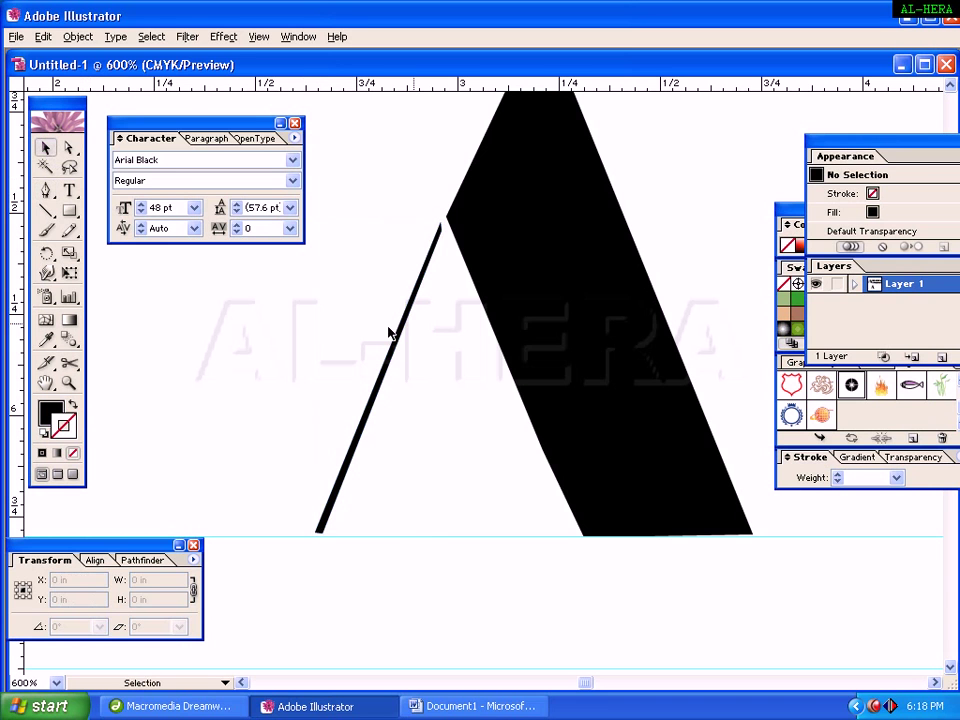
Step: Move the thin leg up against the stroke's left corner and stretch it down to the guide, to about 0.33 by 0.78 in
left_click(400, 260)
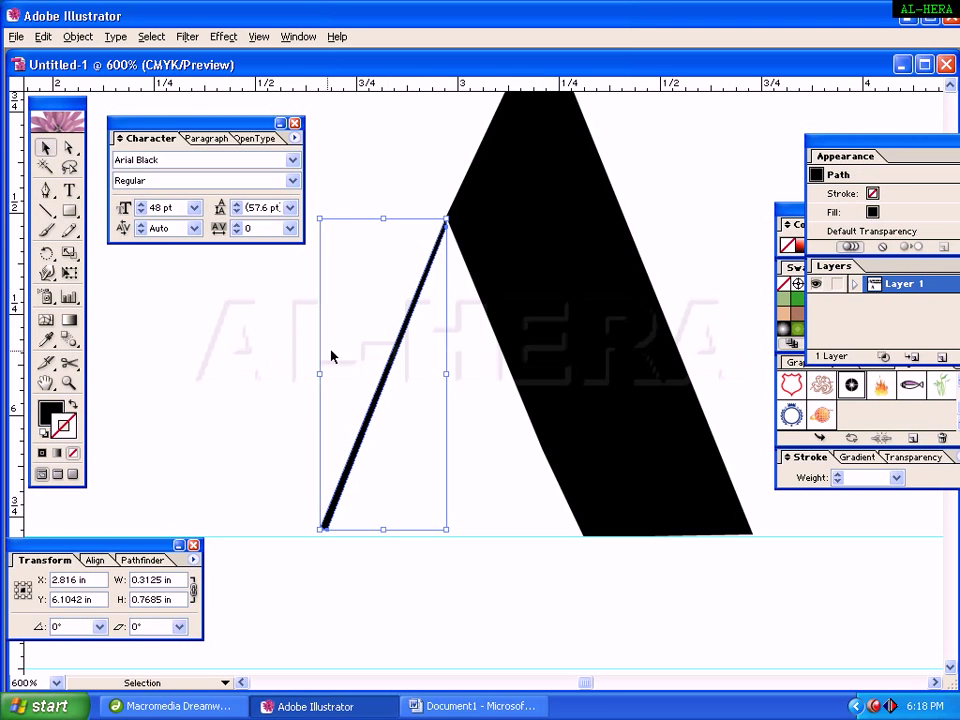
left_click(299, 354)
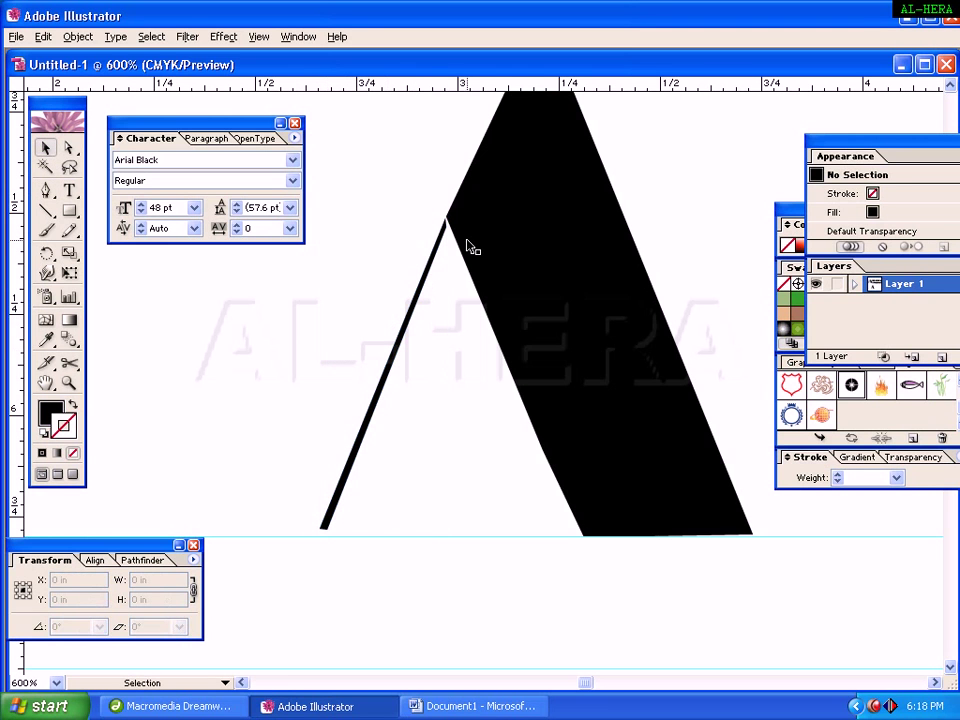
left_click(325, 523)
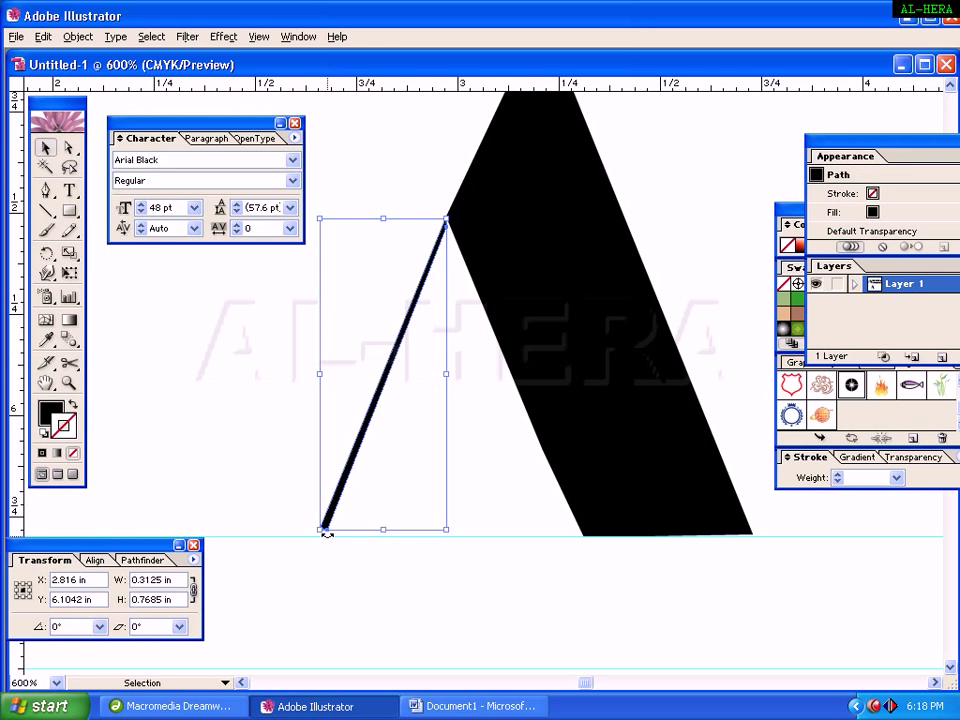
left_click_drag(322, 530, 314, 536)
left_click(275, 470)
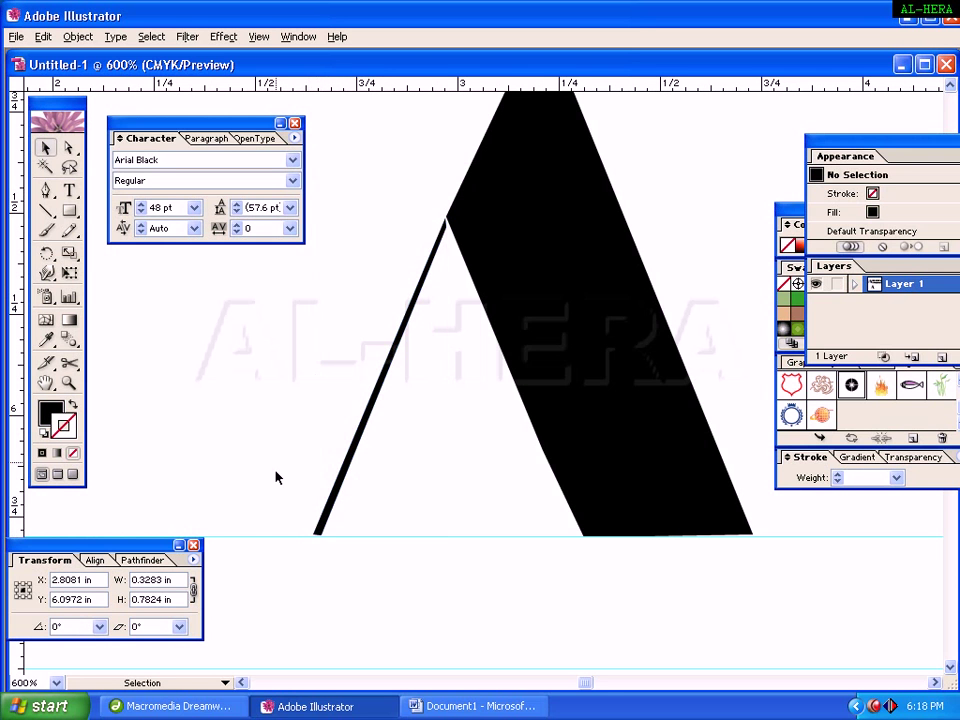
Step: Duplicate the thick slanted stroke to its right, leaving a narrow gap between the two
key("ctrl+minus")
key("ctrl+minus")
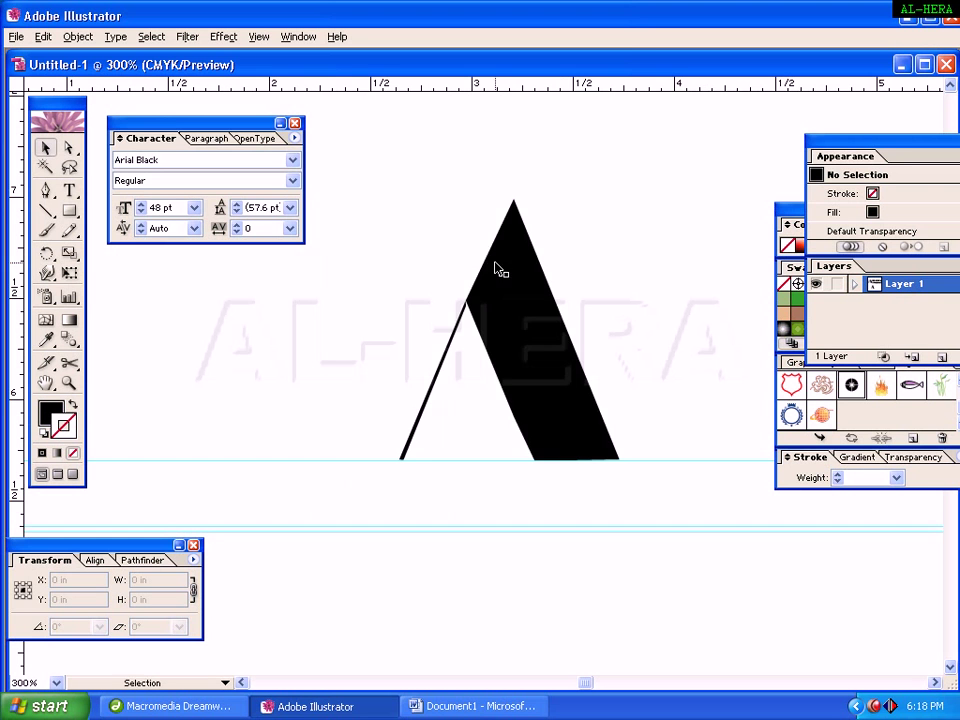
left_click_drag(497, 208, 562, 437)
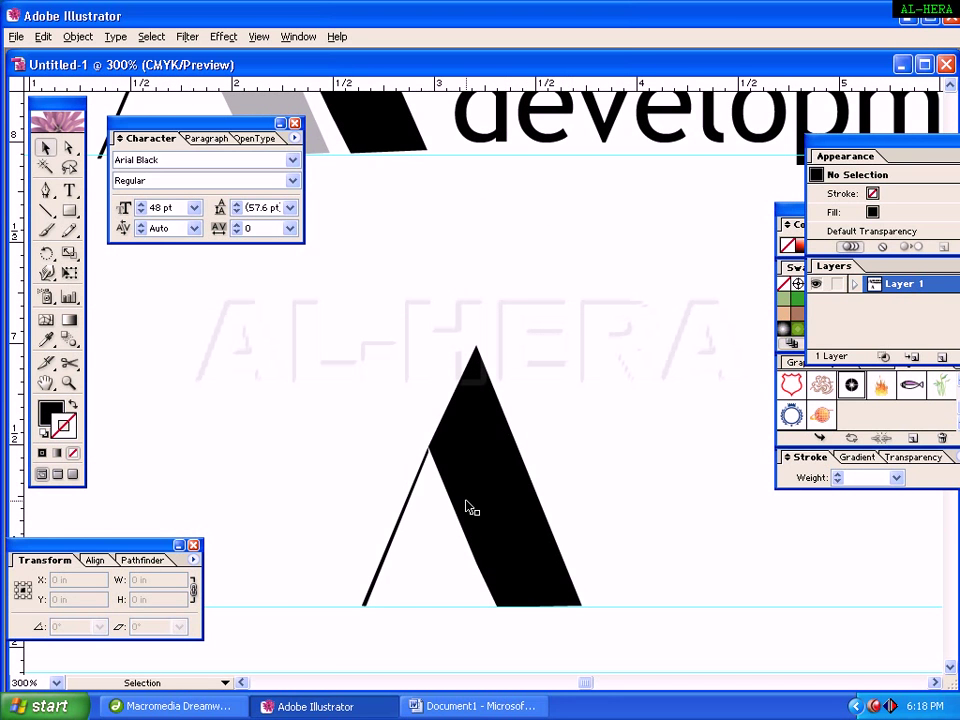
key("space")
left_click_drag(585, 304, 572, 414)
key("space")
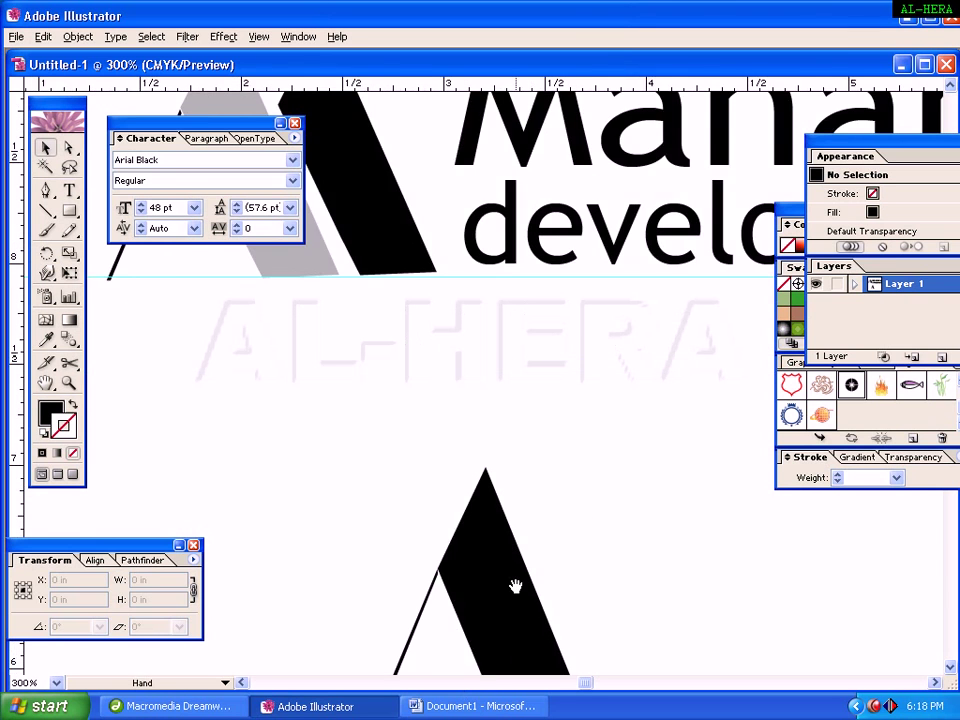
left_click_drag(515, 585, 480, 454)
left_click(476, 462)
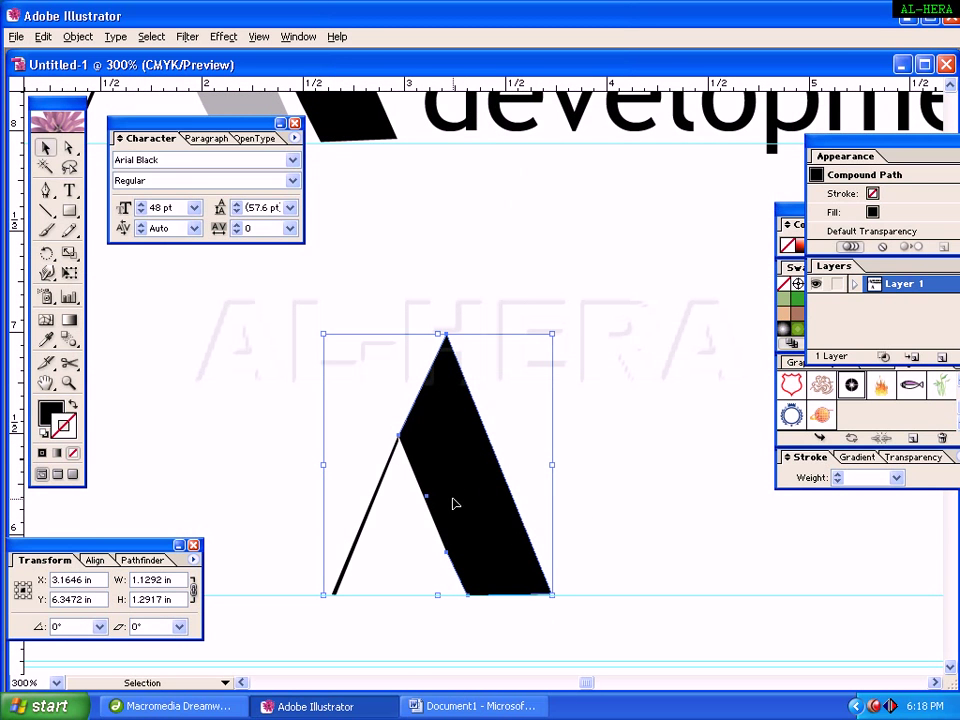
left_click_drag(453, 503, 561, 499)
Step: Add a horizontal guide at the first stroke's peak and align the copied stroke's peak to it, keeping a narrow gap
key("space")
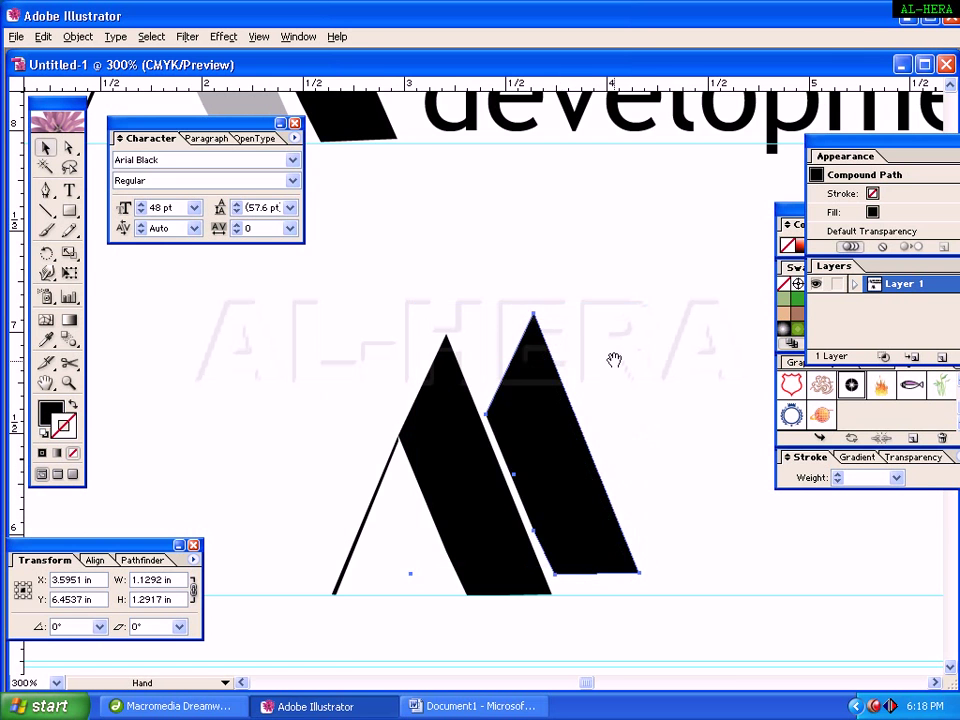
left_click_drag(614, 360, 628, 317)
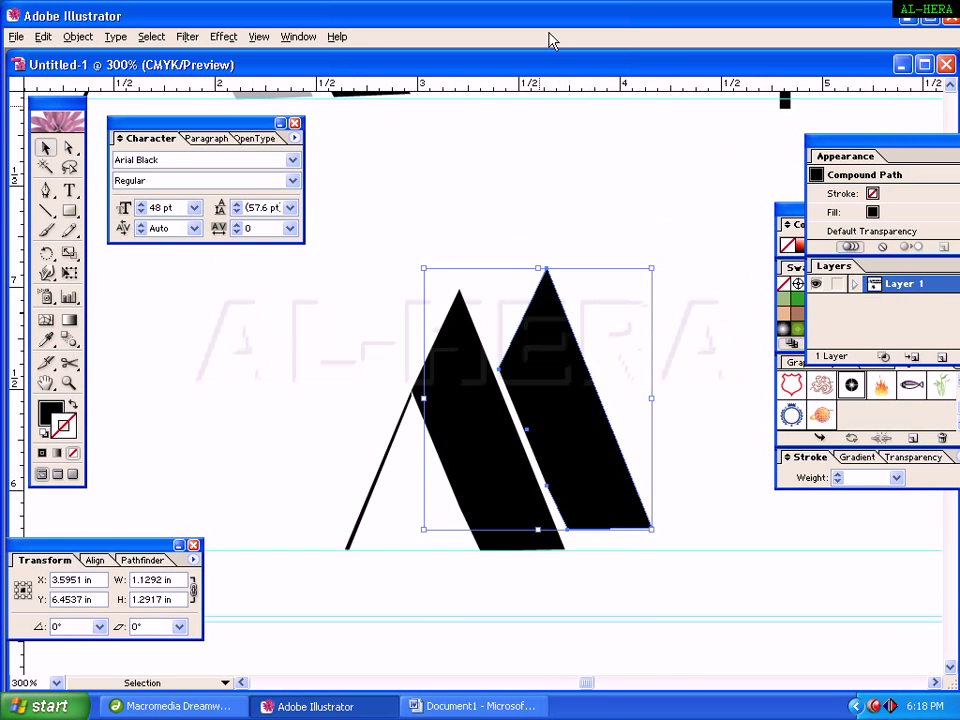
left_click_drag(510, 86, 505, 291)
left_click_drag(568, 343, 581, 360)
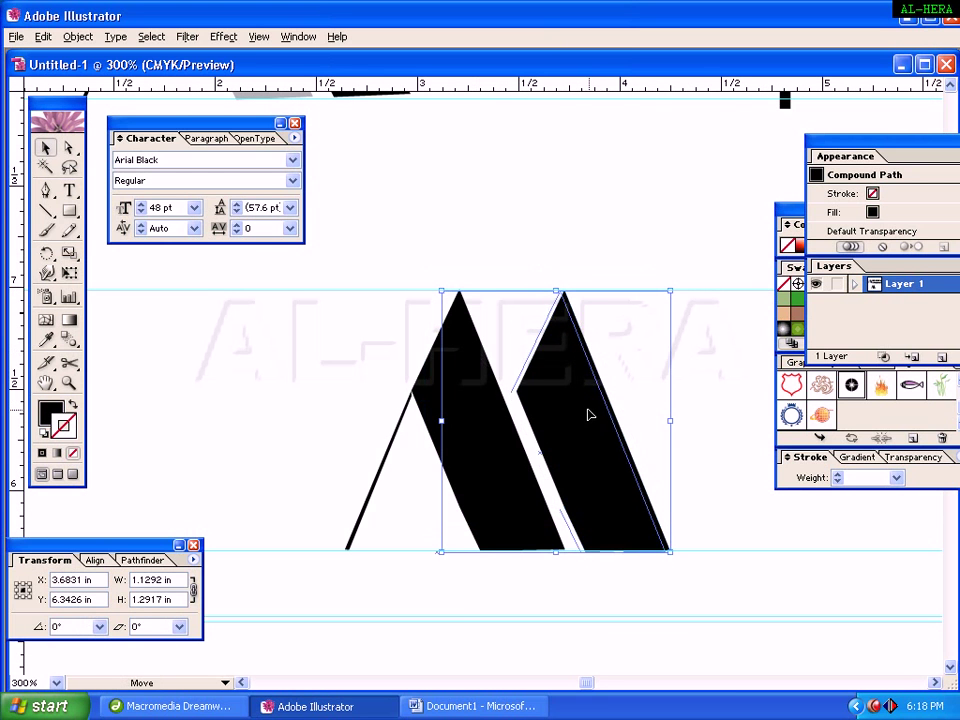
left_click_drag(588, 408, 585, 409)
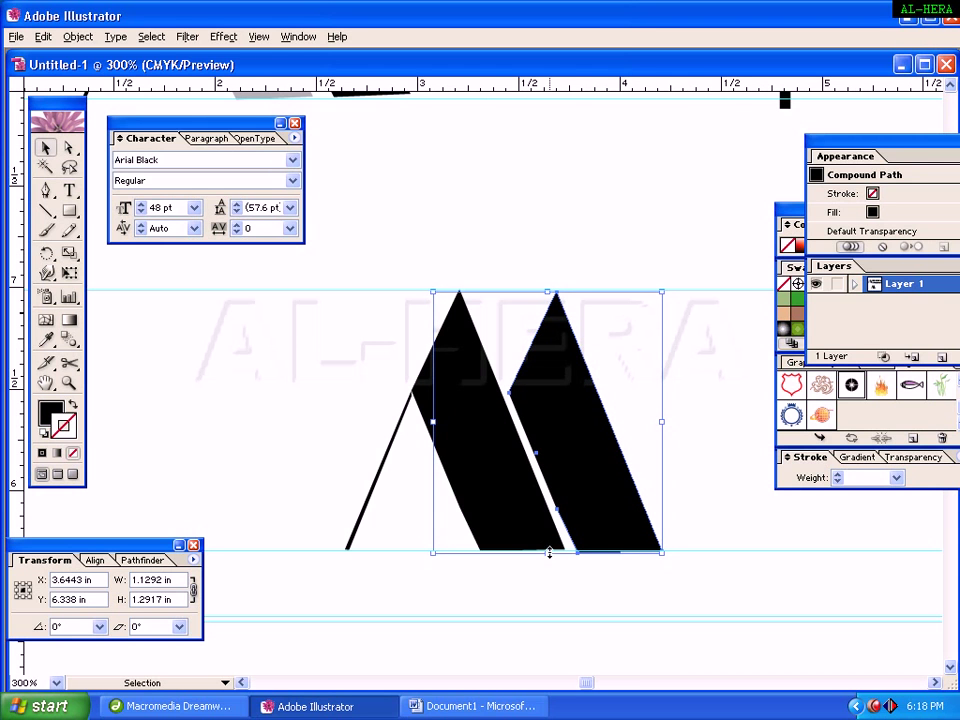
left_click(692, 431)
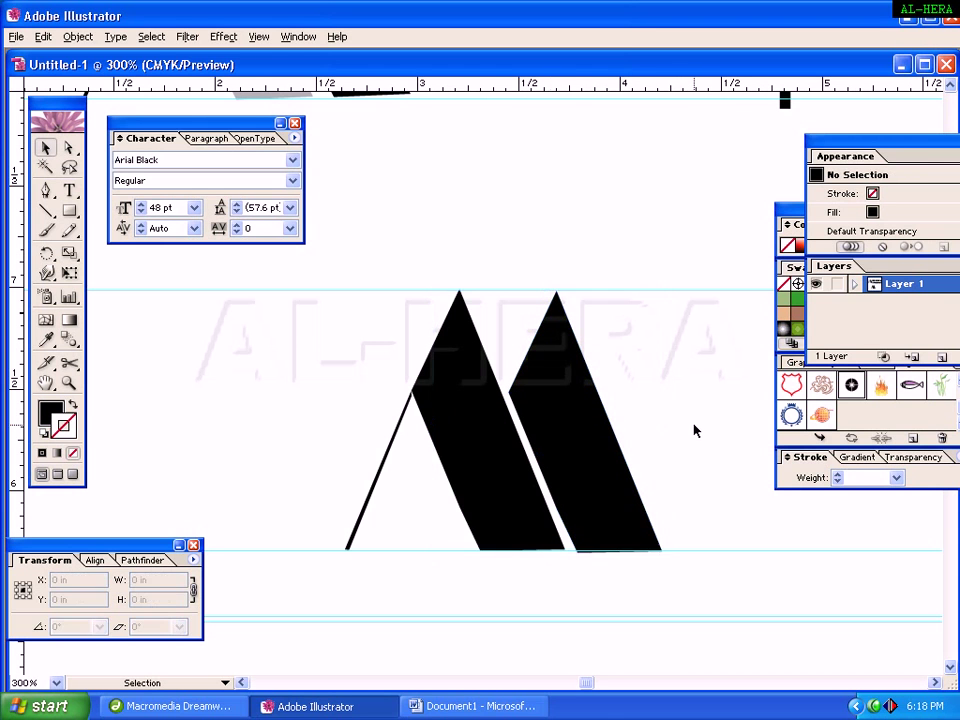
Step: Shorten the copied stroke slightly from its base so that it ends on the lower guide
left_click(533, 517)
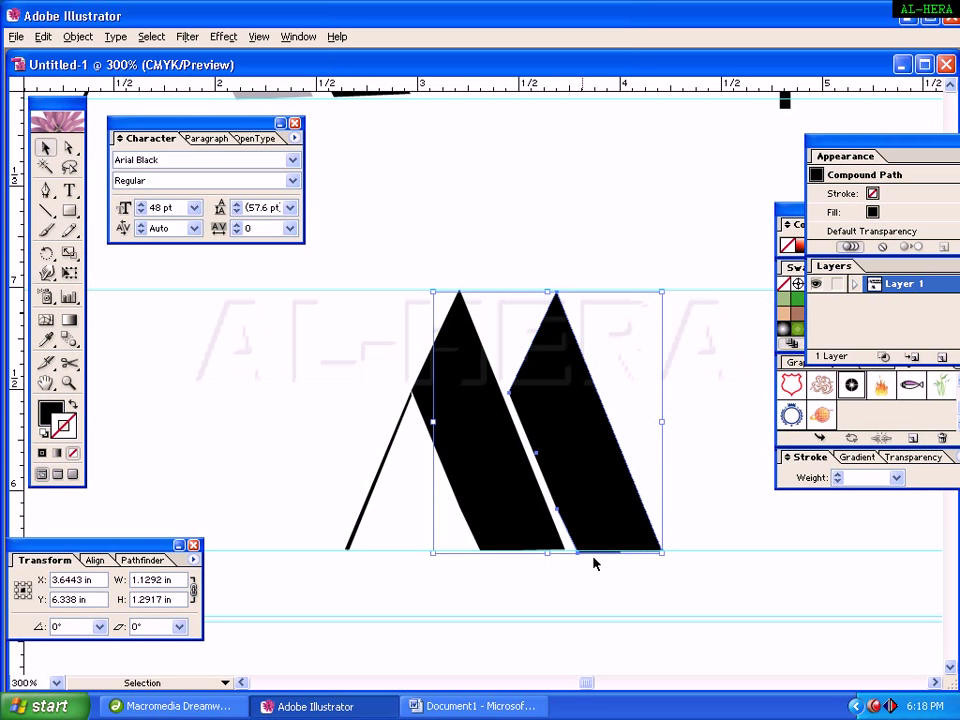
left_click_drag(547, 552, 547, 550)
left_click(493, 551)
left_click(606, 545)
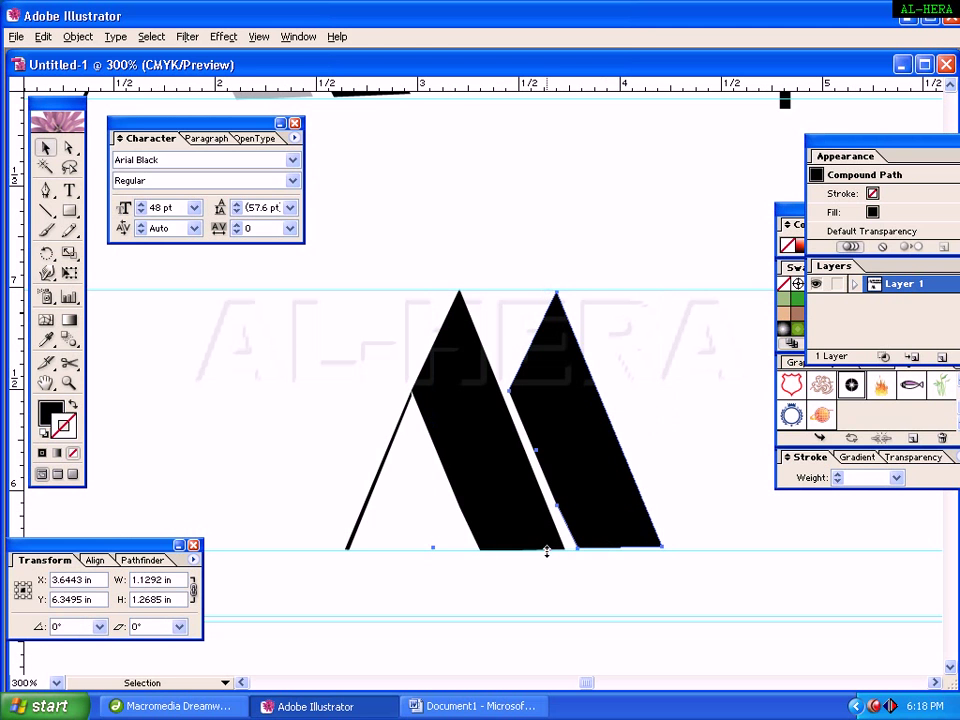
left_click(575, 569)
left_click(583, 525)
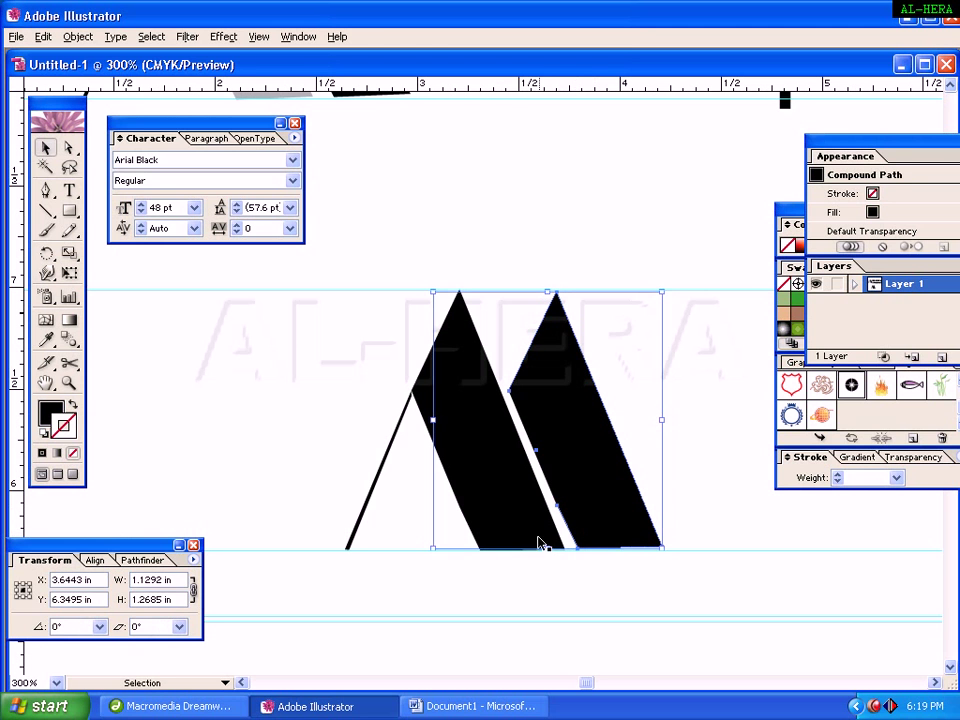
left_click(514, 568)
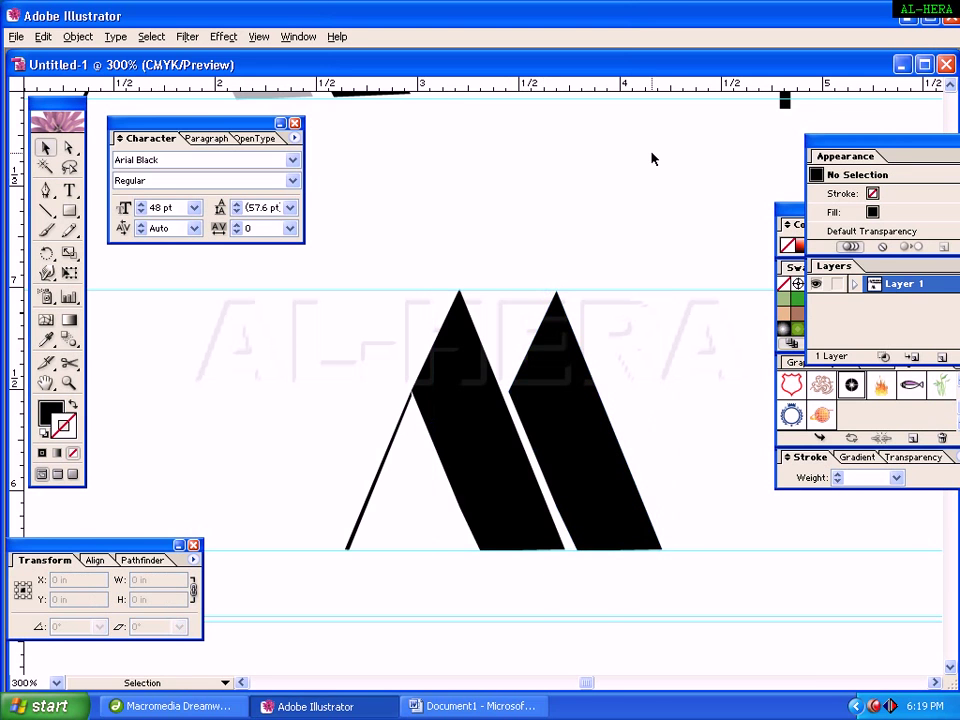
Step: Compare the new mark with the reference logo above it, checking the colours of the two thick strokes
key("space")
left_click_drag(677, 322, 645, 463)
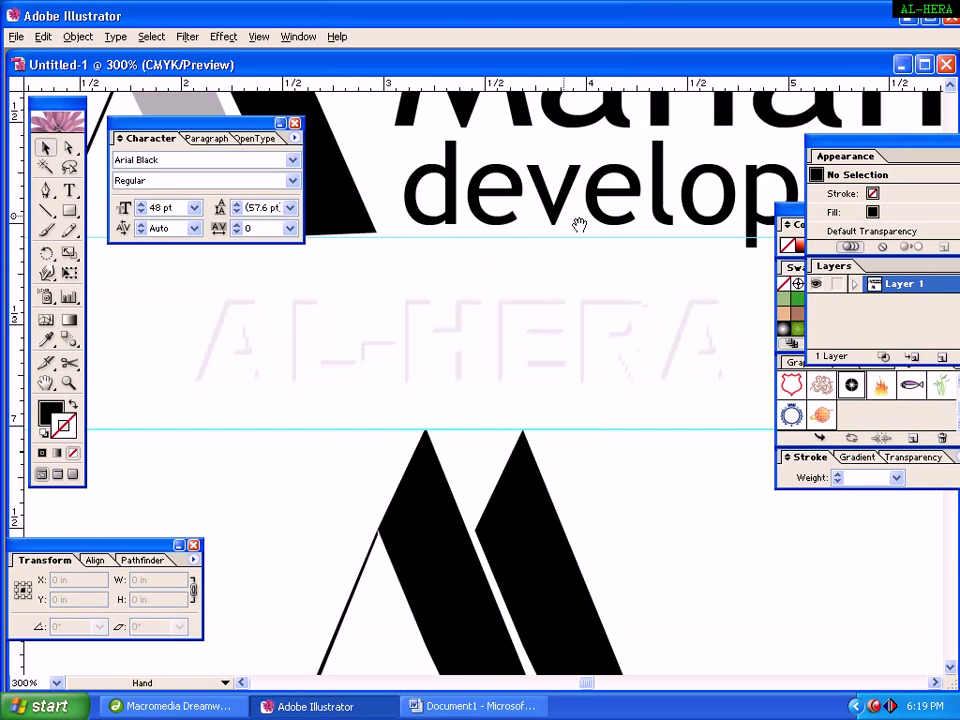
left_click_drag(581, 225, 697, 376)
left_click_drag(321, 336, 345, 274)
left_click(356, 287)
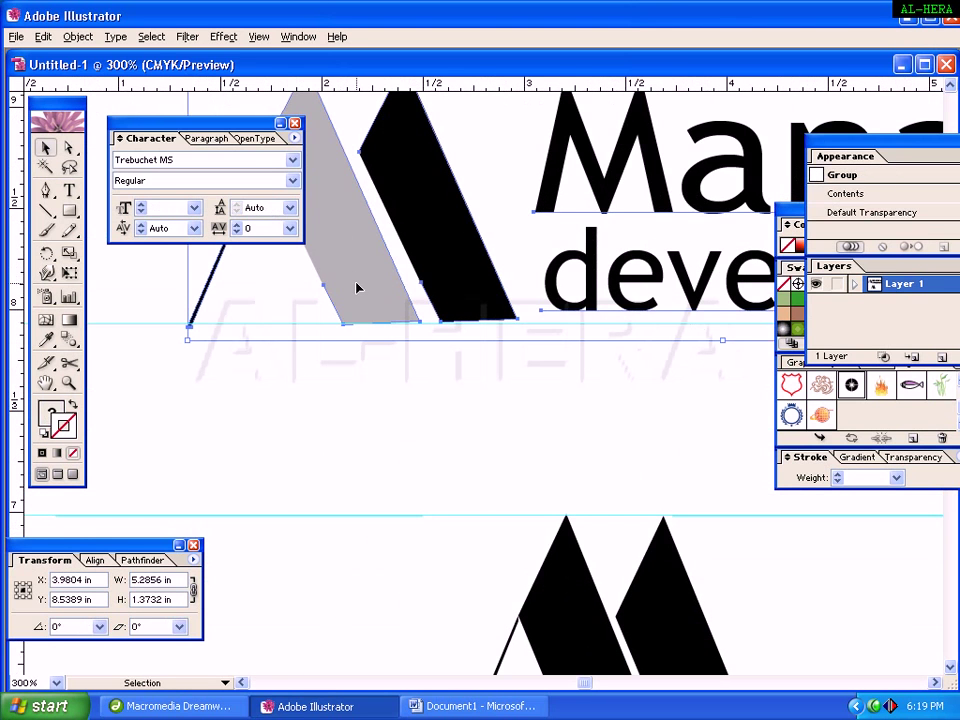
left_click(531, 579)
key("space")
left_click_drag(627, 556, 480, 229)
Step: Fill the first thick slanted stroke with the light grey swatch, leaving it without an outline
left_click(426, 246)
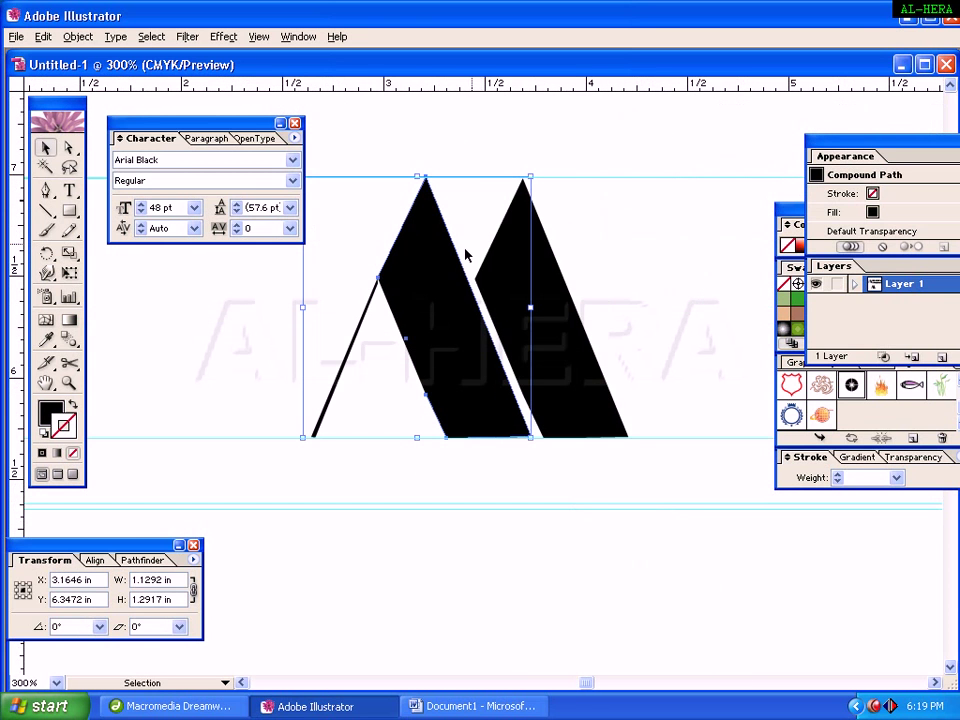
left_click(796, 224)
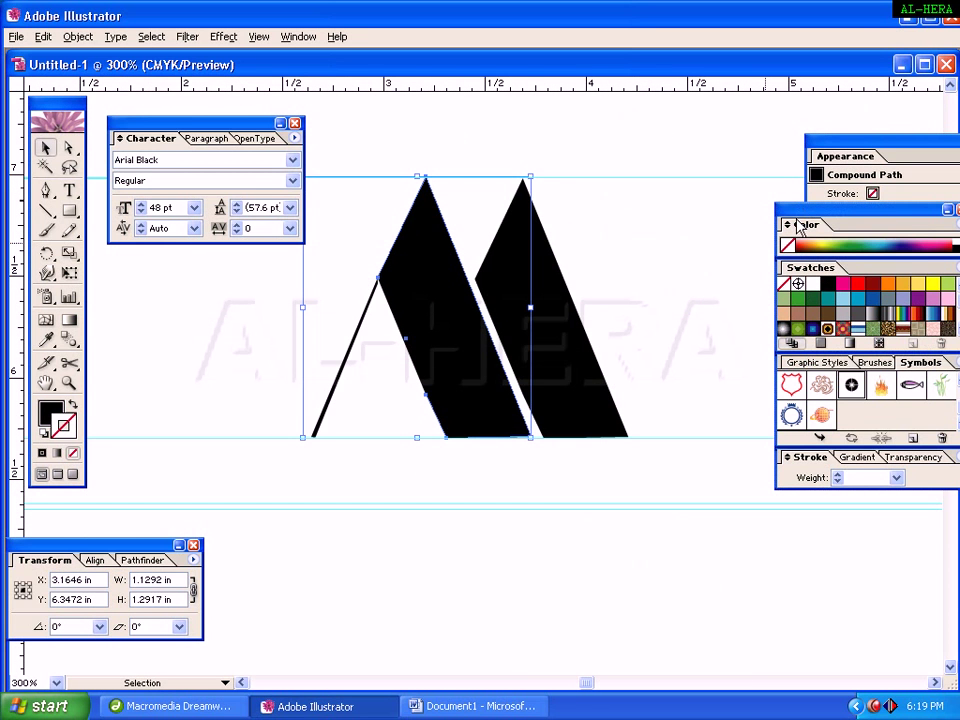
left_click(845, 320)
left_click(63, 418)
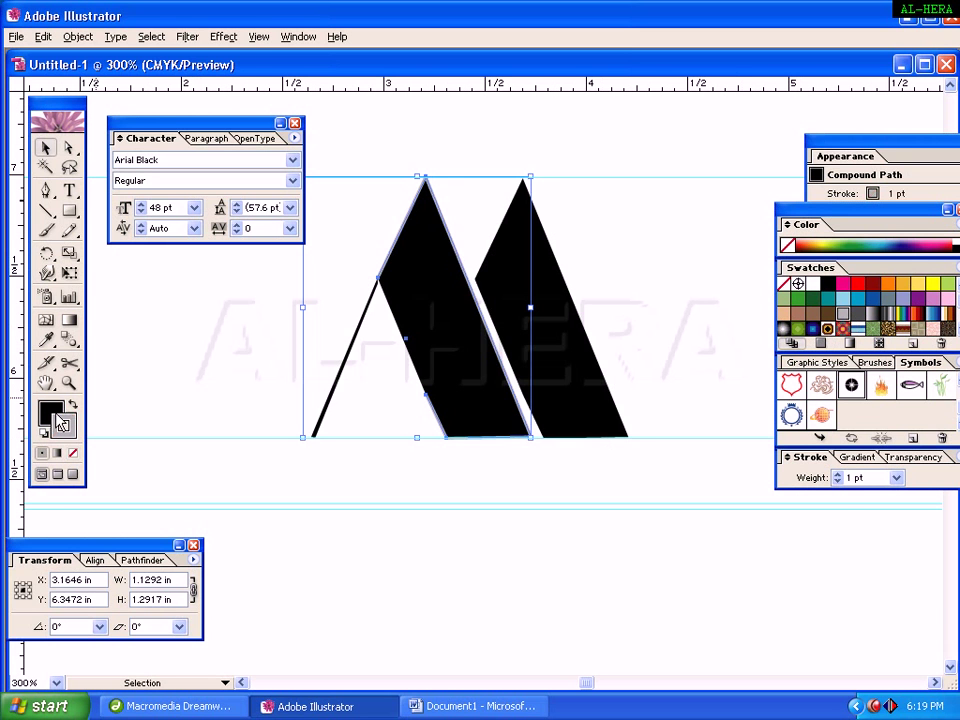
key("slash")
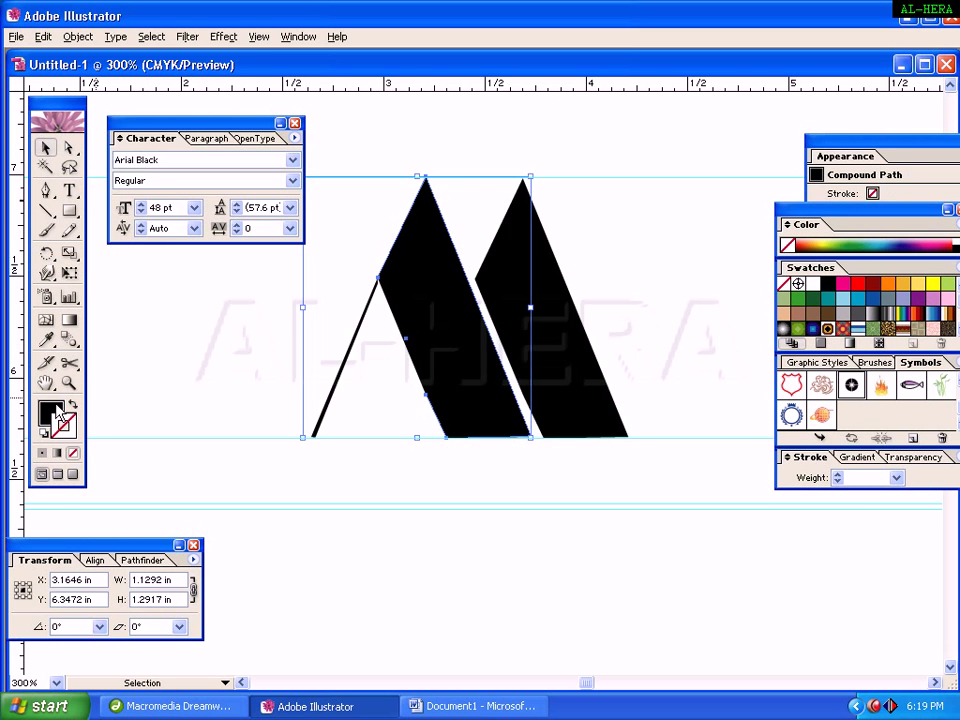
left_click(52, 418)
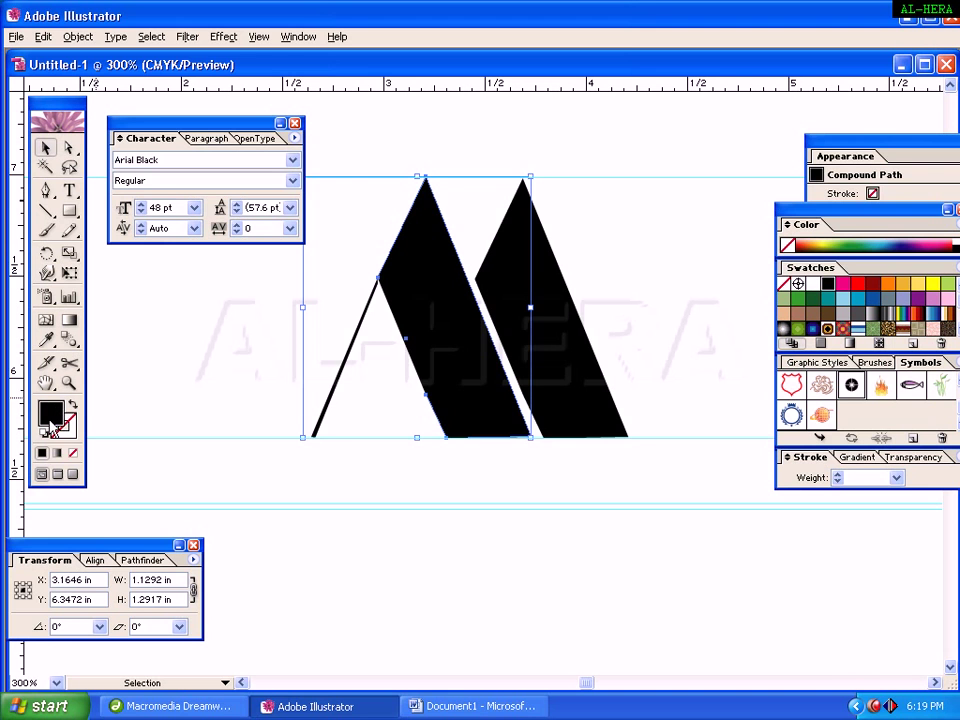
left_click(842, 315)
left_click(691, 329)
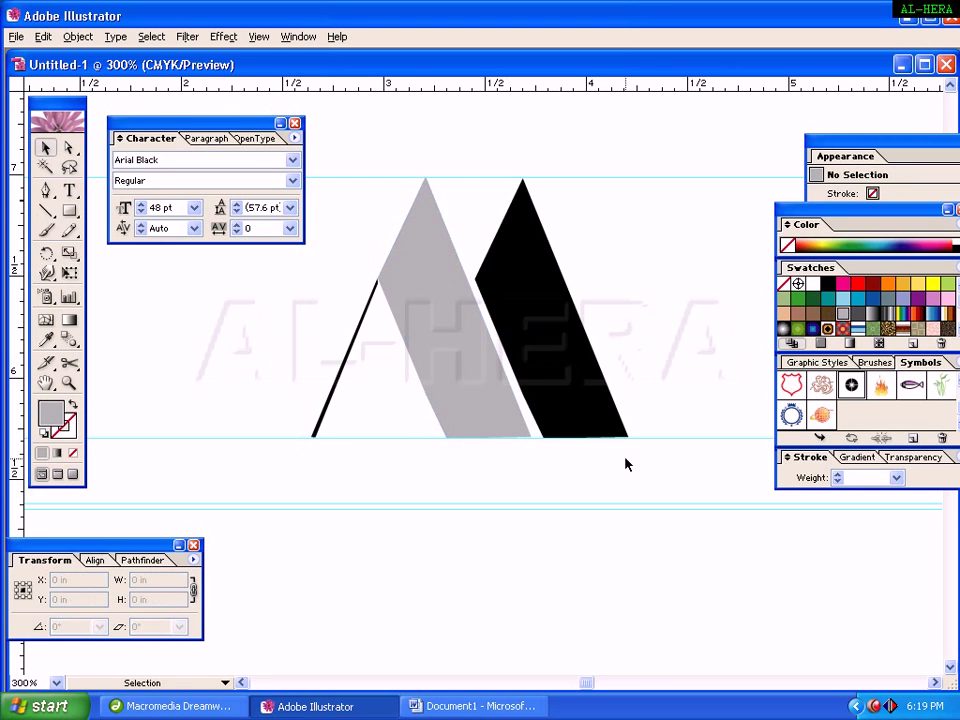
Step: Inspect the black slanted stroke's edges and compare the recoloured mark with the reference logo
left_click(561, 437)
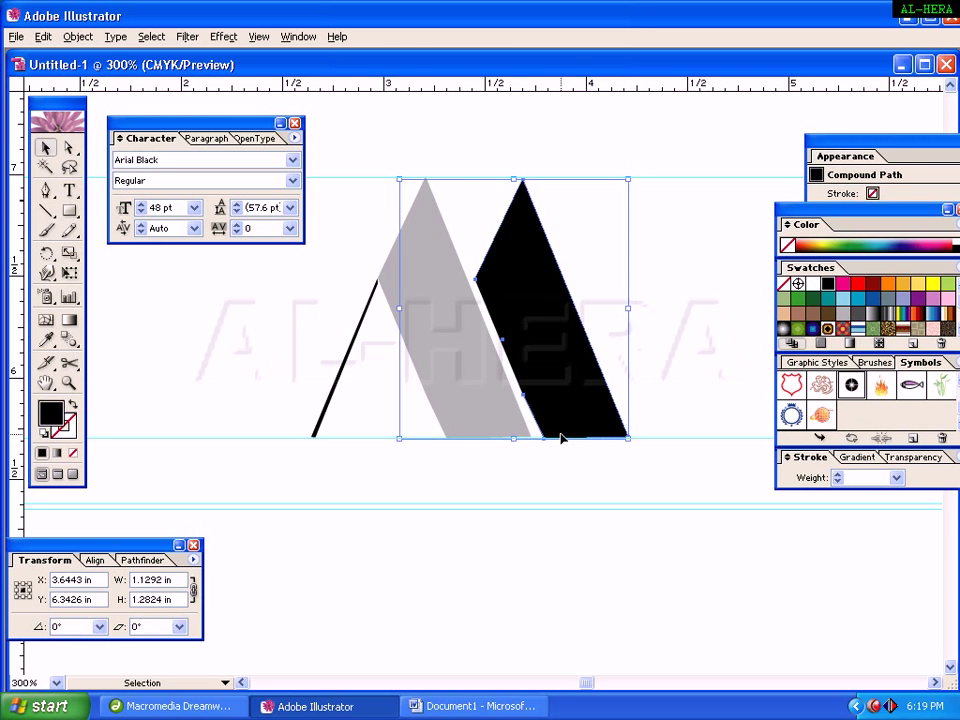
left_click(583, 491)
key("ctrl+minus")
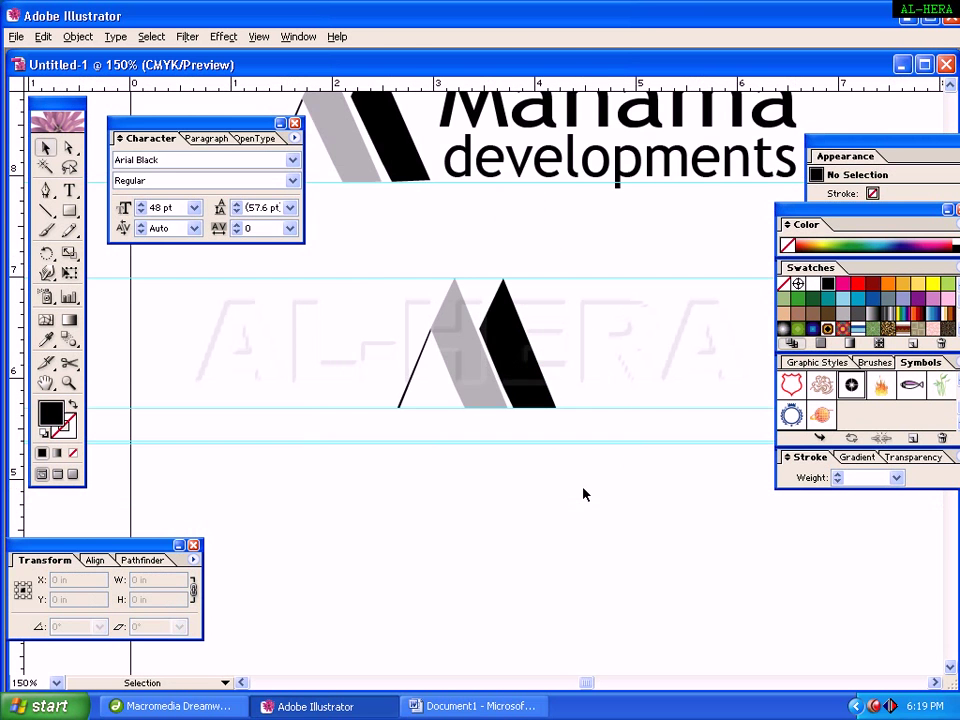
left_click_drag(596, 307, 521, 405)
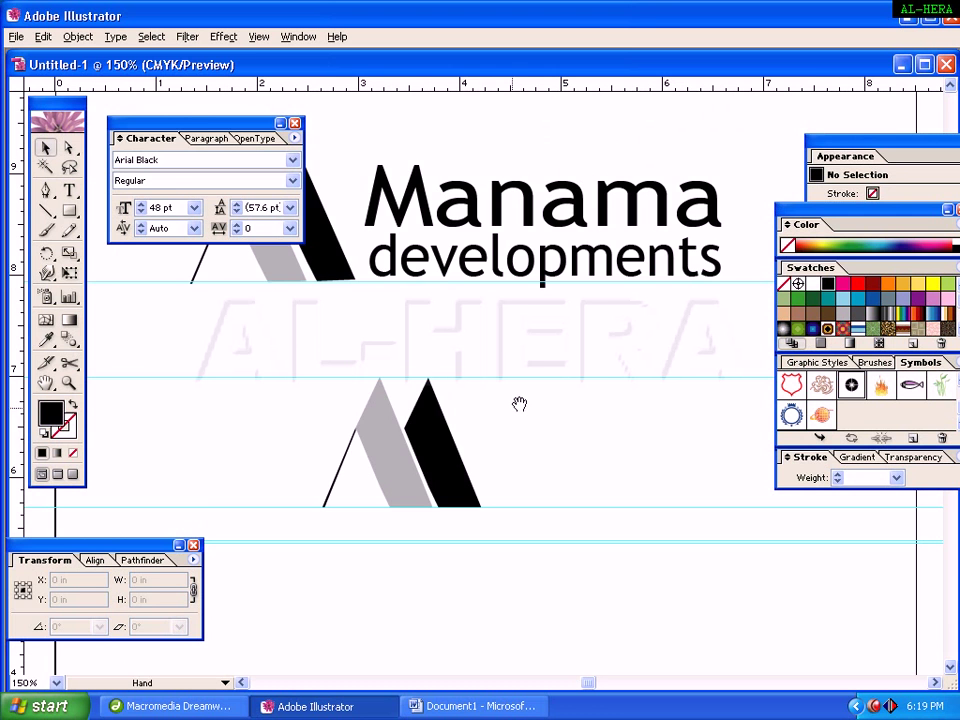
key("ctrl+plus")
key("ctrl+plus")
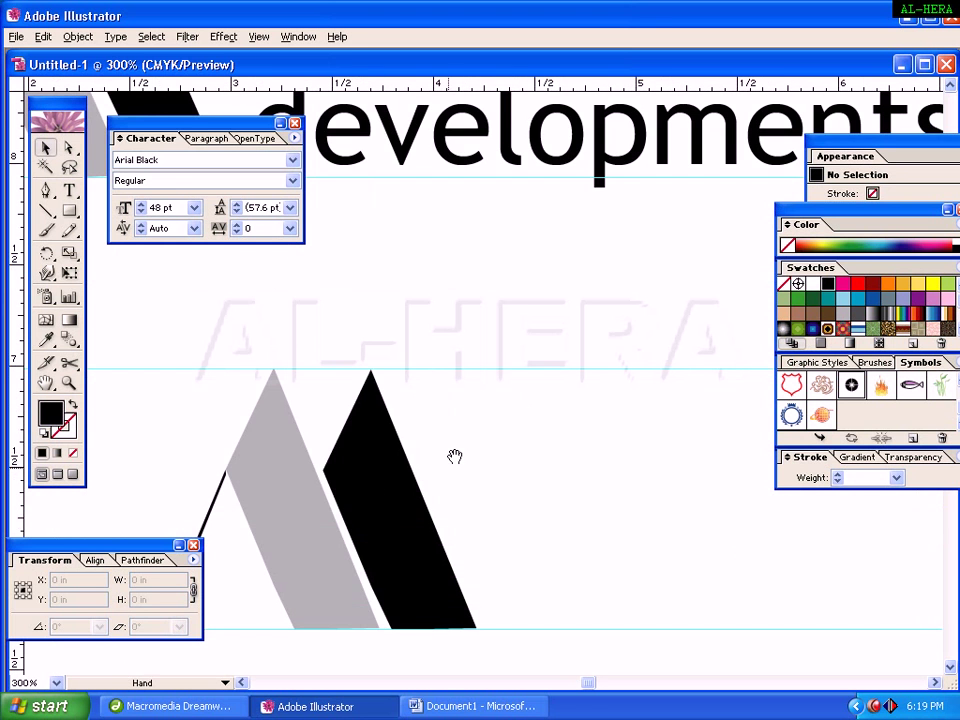
left_click_drag(456, 454, 551, 223)
left_click(410, 164)
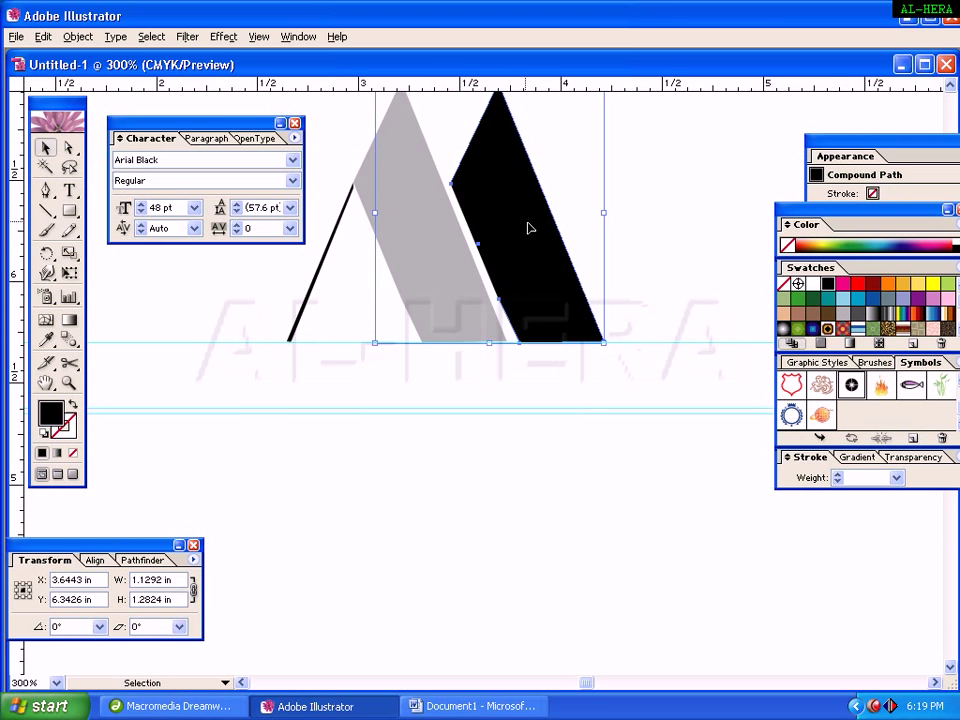
left_click(640, 257)
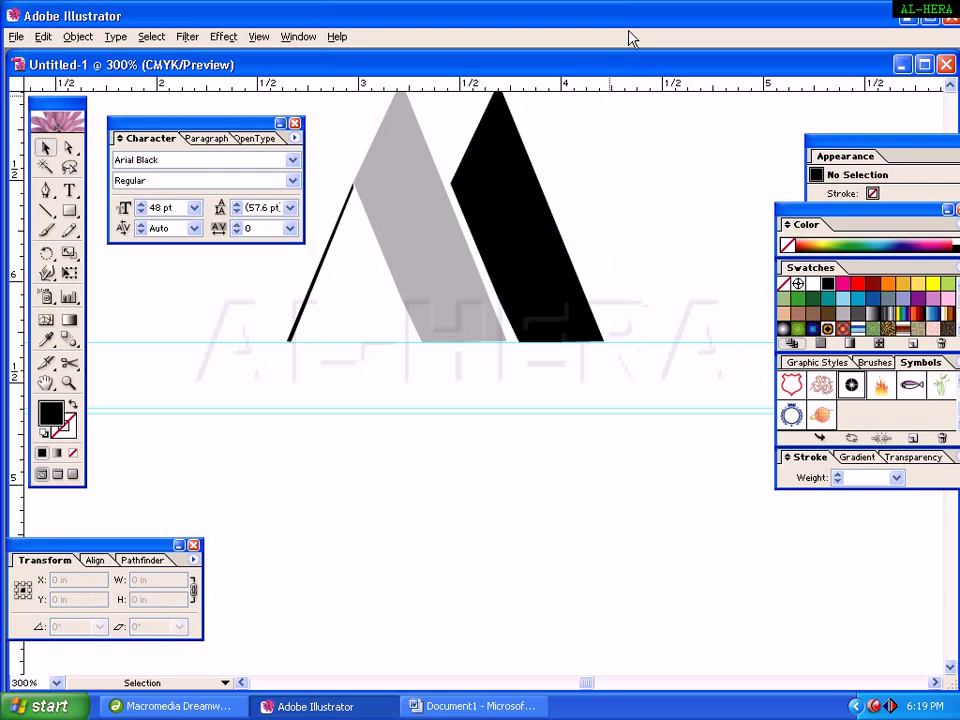
left_click(553, 260)
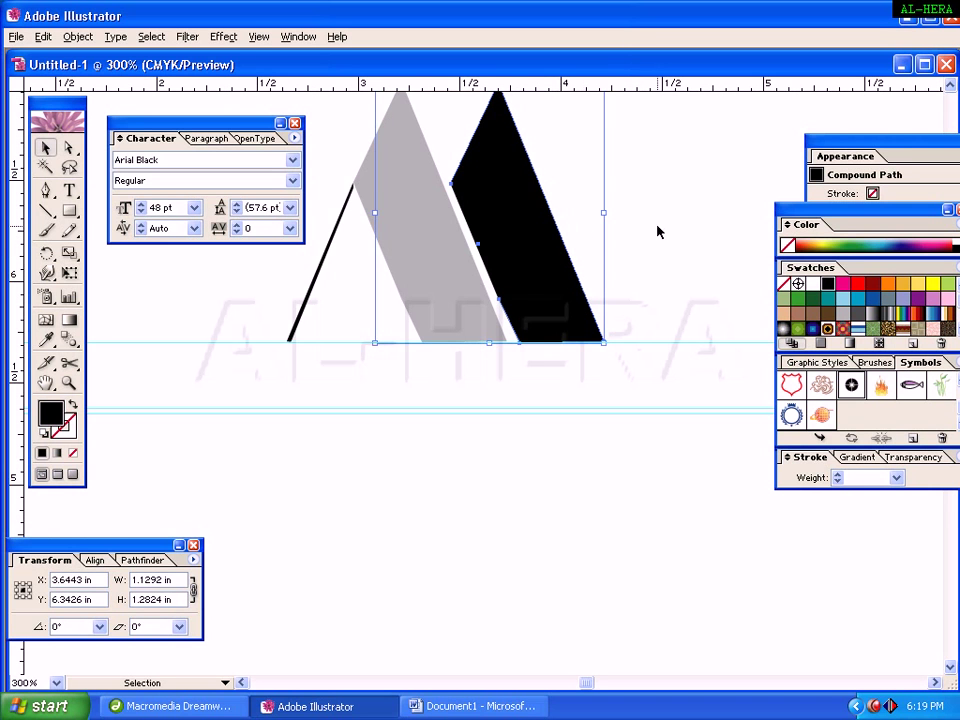
left_click(650, 235)
Step: Try to adjust the black stroke's lower inner corner with Direct Selection, shifting the stroke slightly up and right
left_click(561, 264)
left_click(69, 148)
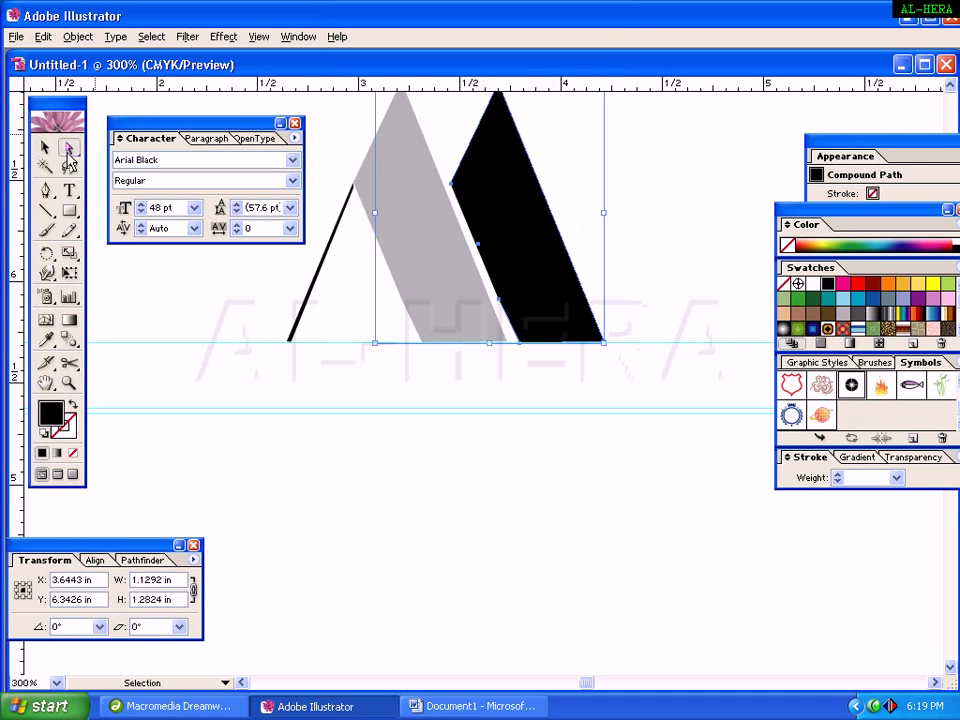
left_click(293, 480)
left_click(519, 345)
left_click_drag(500, 300, 505, 295)
left_click(548, 396)
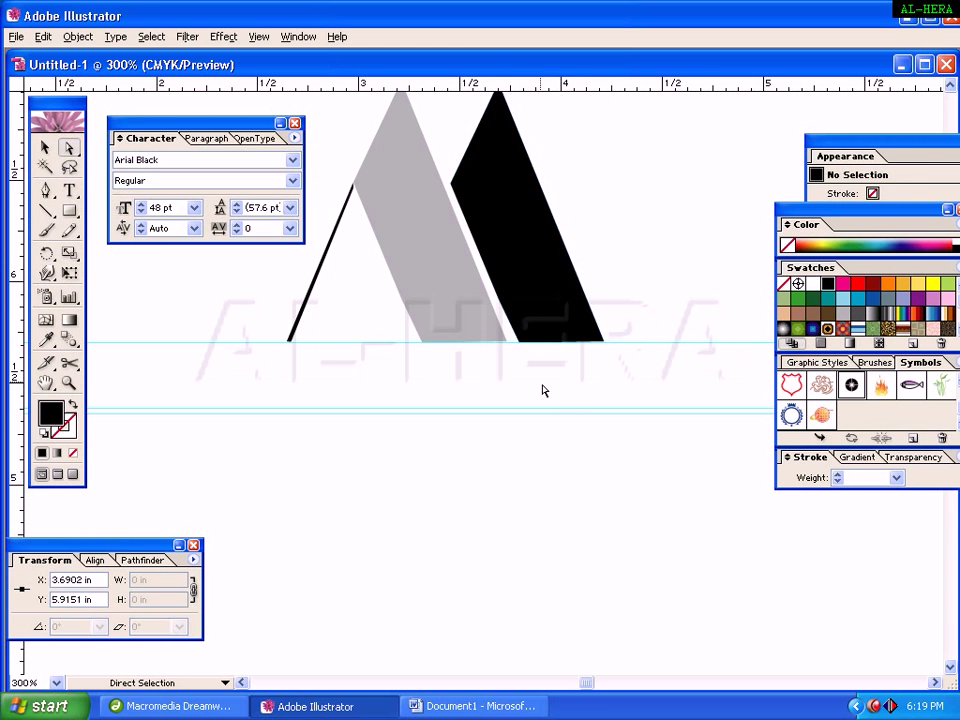
left_click(510, 242)
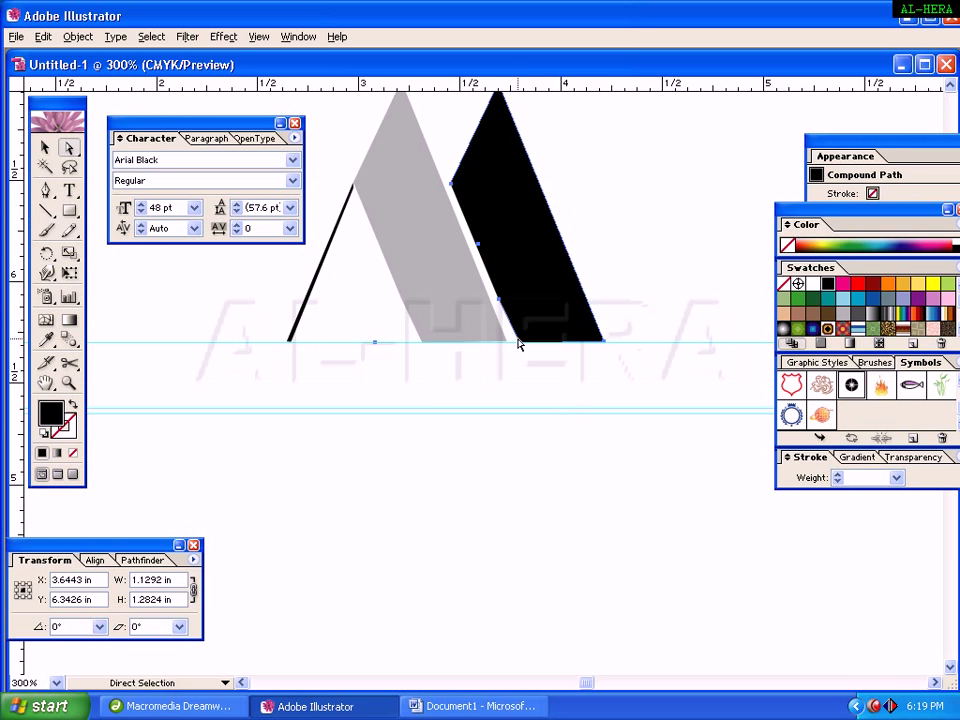
left_click_drag(521, 343, 517, 346)
left_click(529, 146)
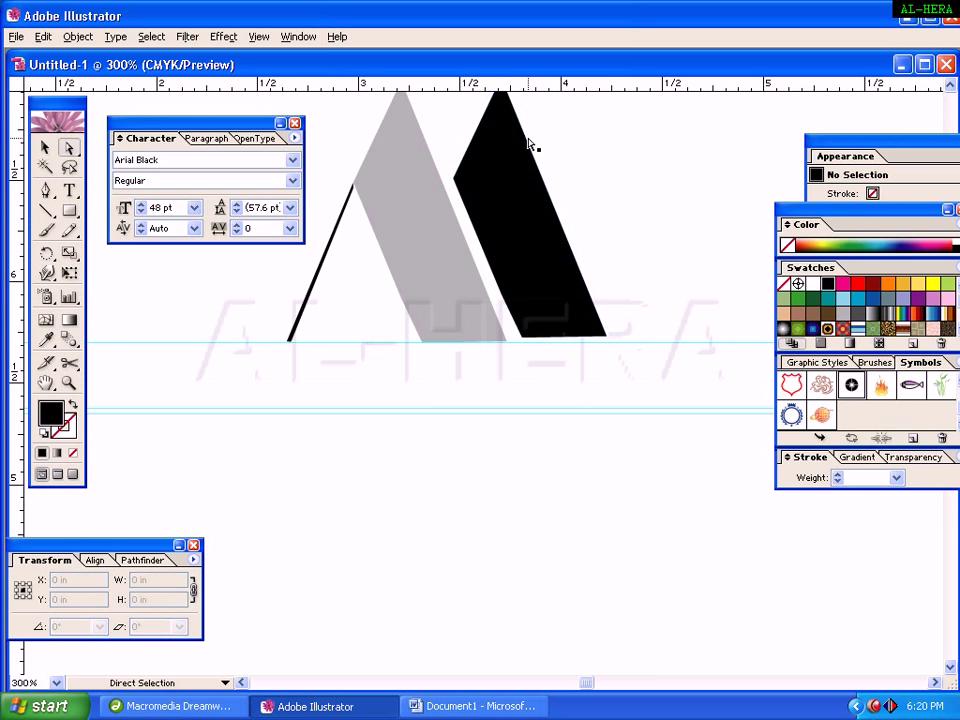
Step: Add a vertical guide at about 2.5 in beside the thin leg and move the black stroke closer to the grey one
left_click_drag(453, 88, 261, 403)
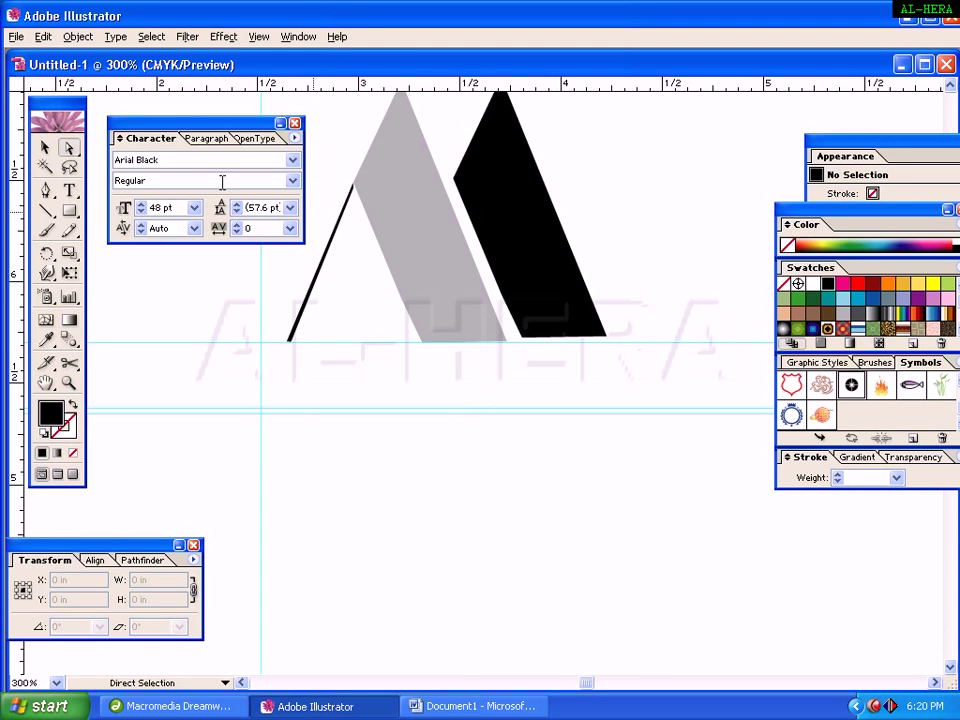
left_click(44, 147)
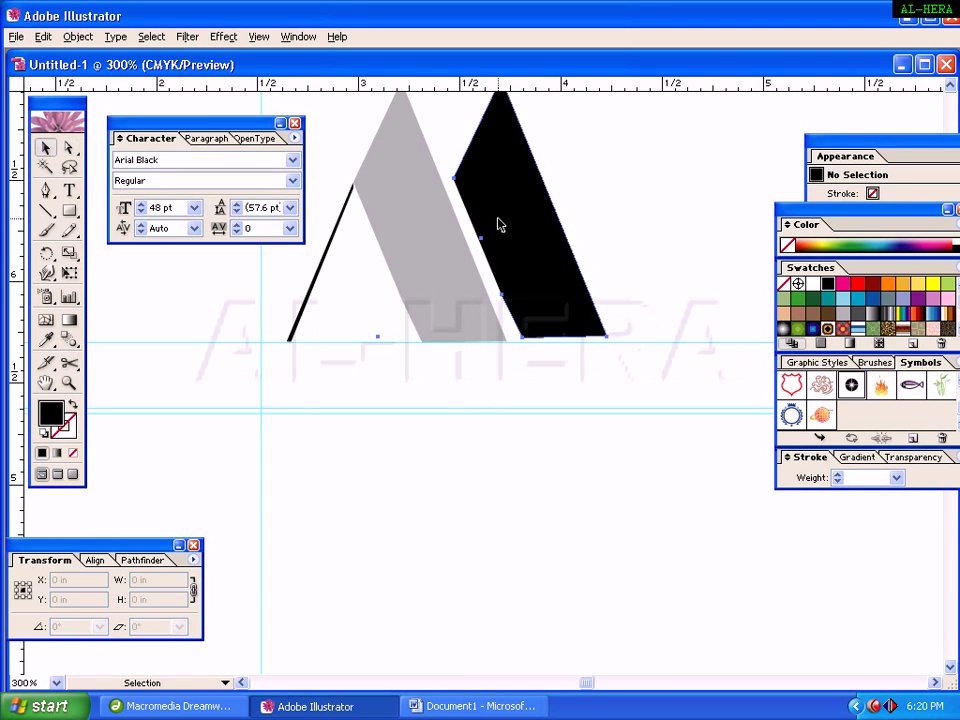
left_click(493, 224)
left_click(671, 240)
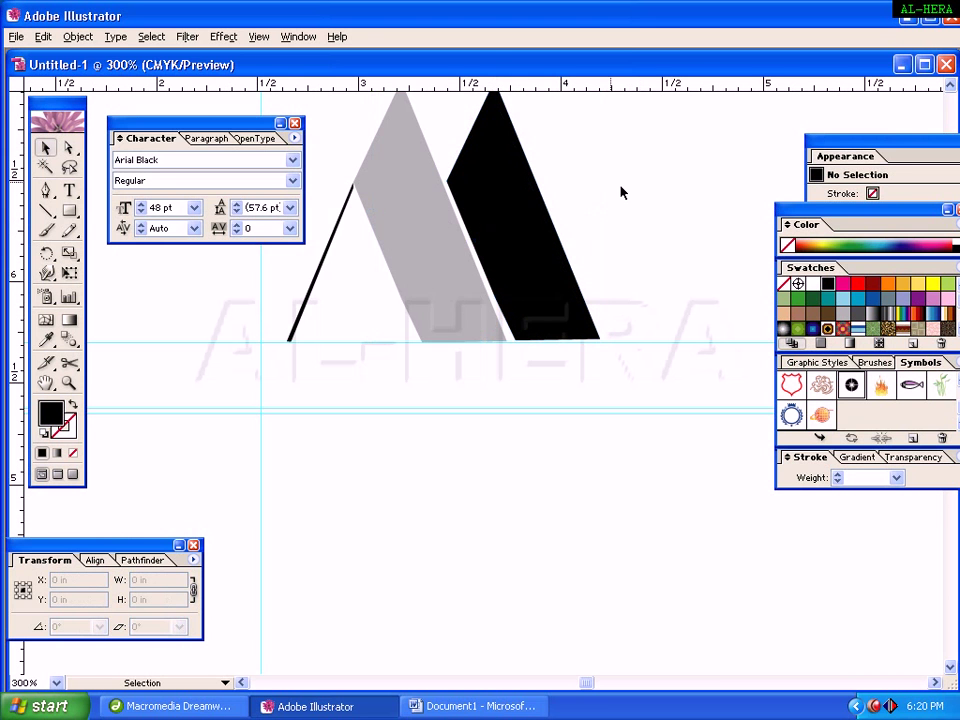
Step: Place a copy of the "Manama developments" wordmark to the right of the new mark
left_click_drag(537, 228, 579, 407)
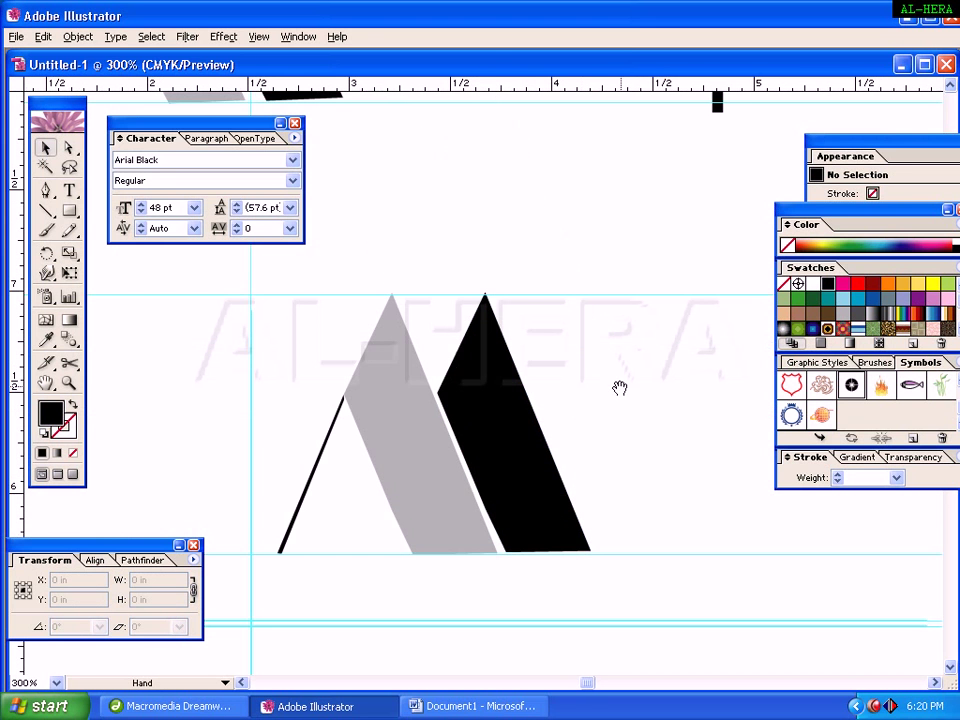
left_click_drag(604, 184, 559, 176)
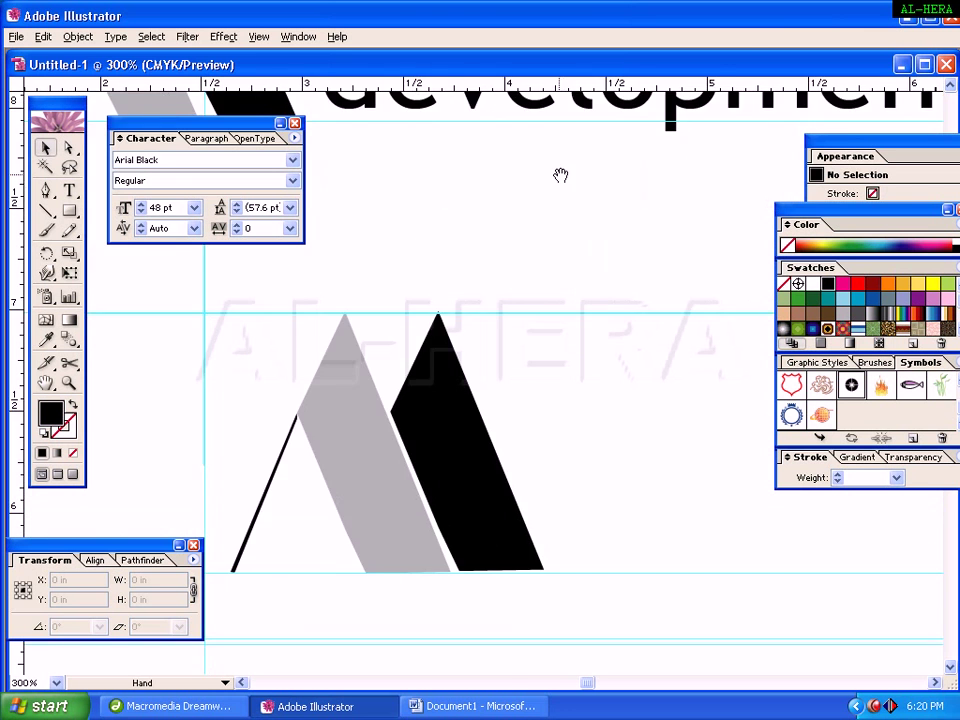
key("ctrl+minus")
key("ctrl+minus")
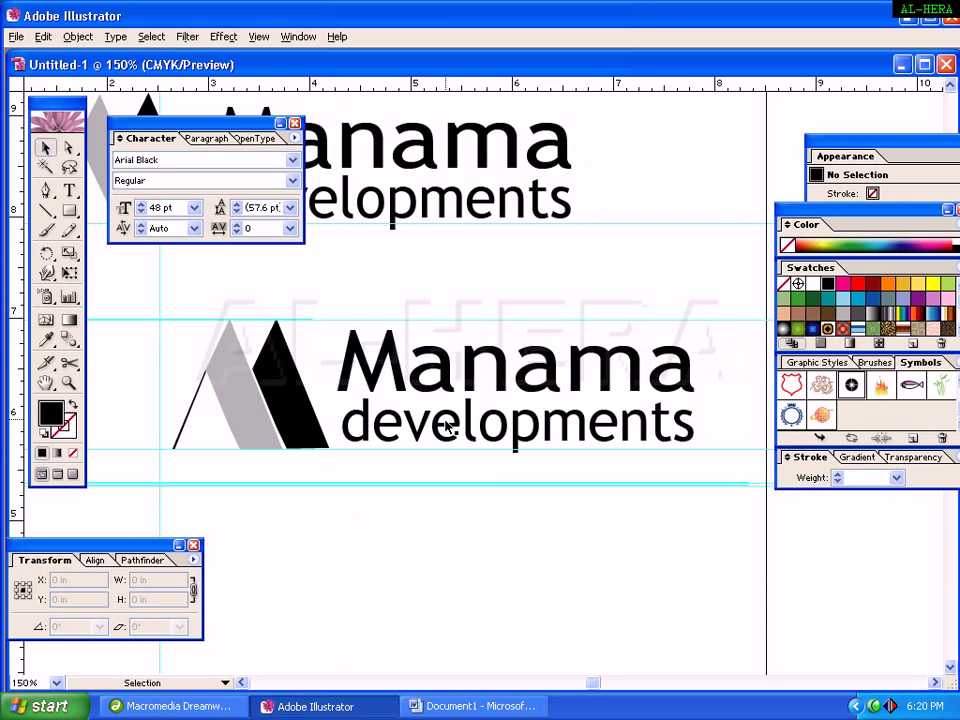
left_click(525, 394)
left_click(411, 588)
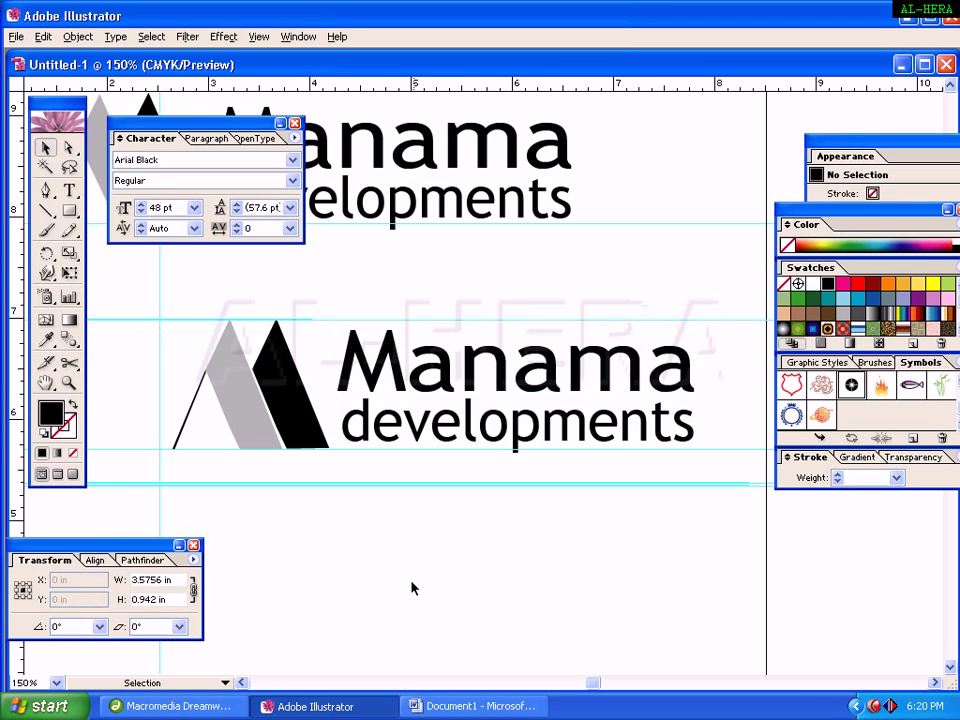
Step: Check the font and size settings of the copied "Manama" text
left_click(463, 366)
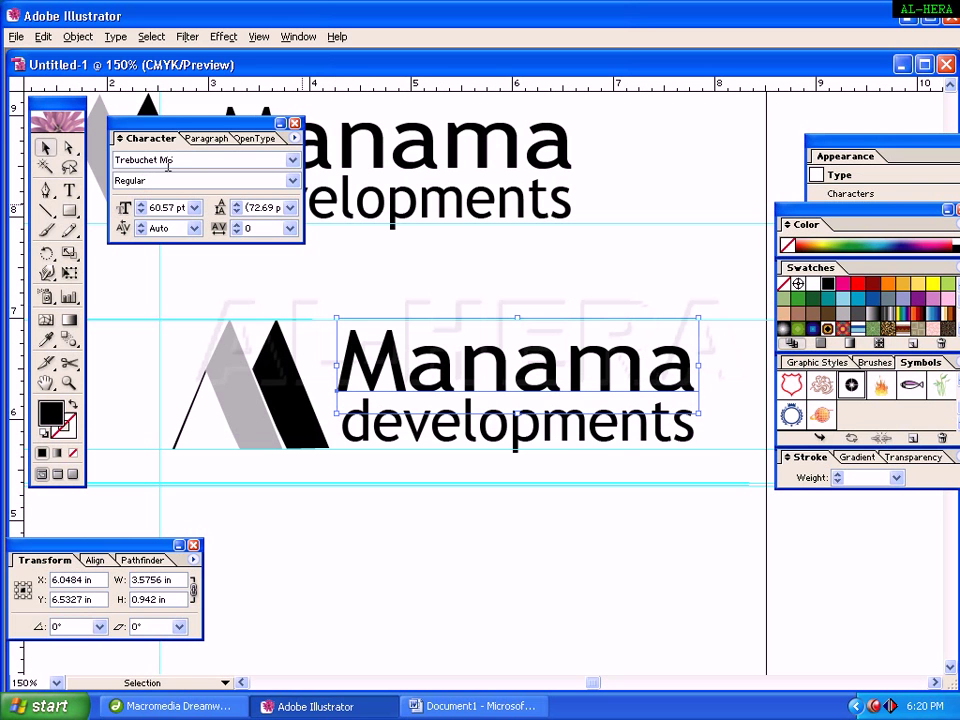
left_click_drag(192, 121, 188, 113)
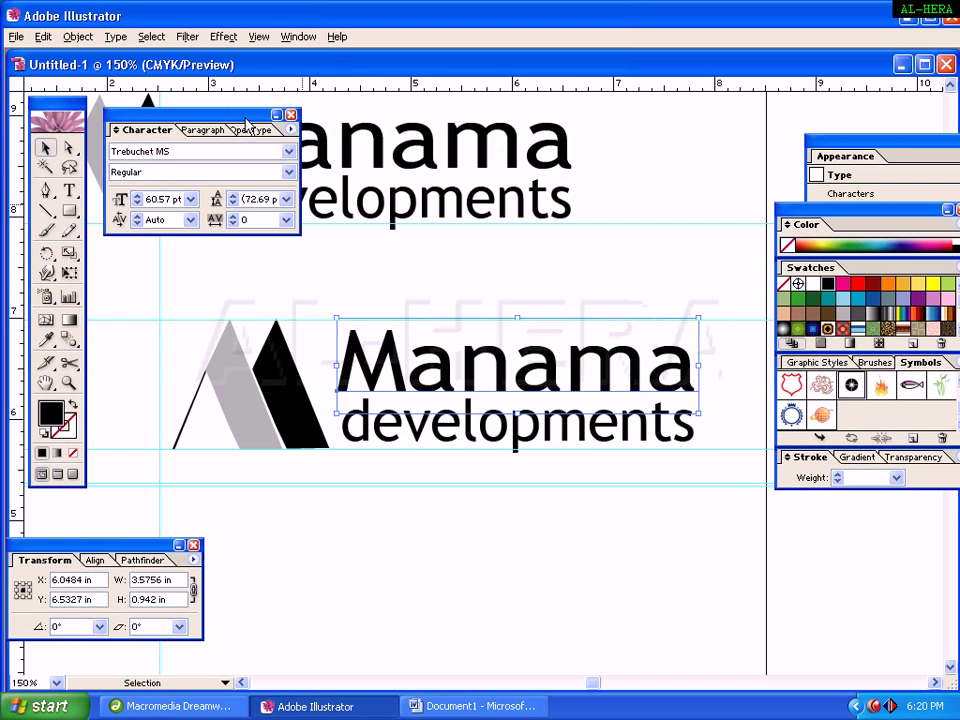
left_click(660, 495)
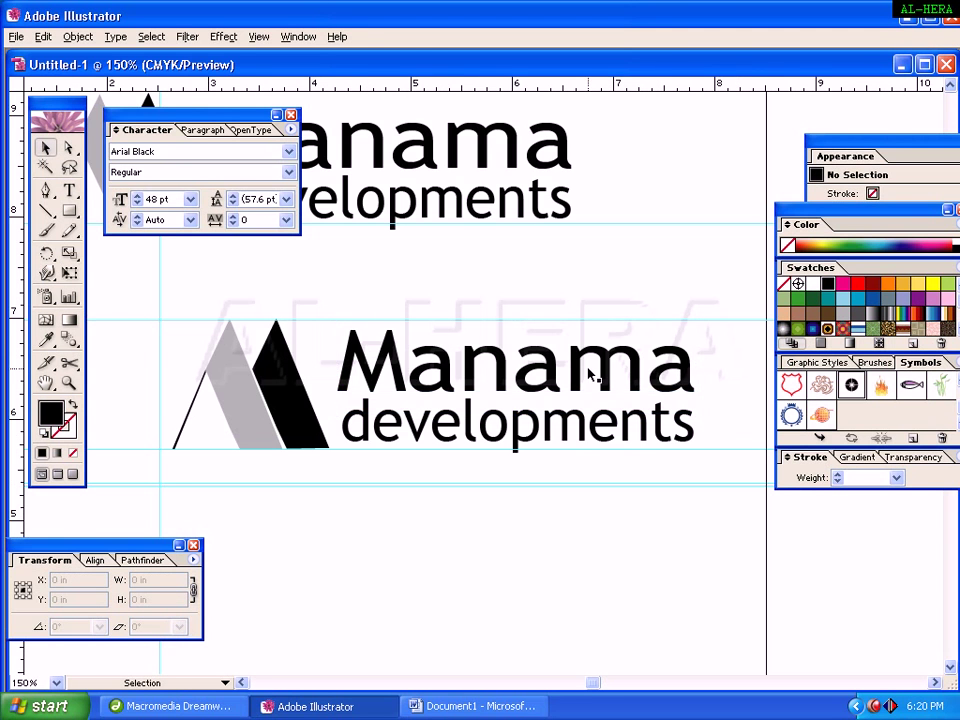
Step: Group the new mark's shapes together with the copied wordmark
key("ctrl+0")
key("ctrl+1")
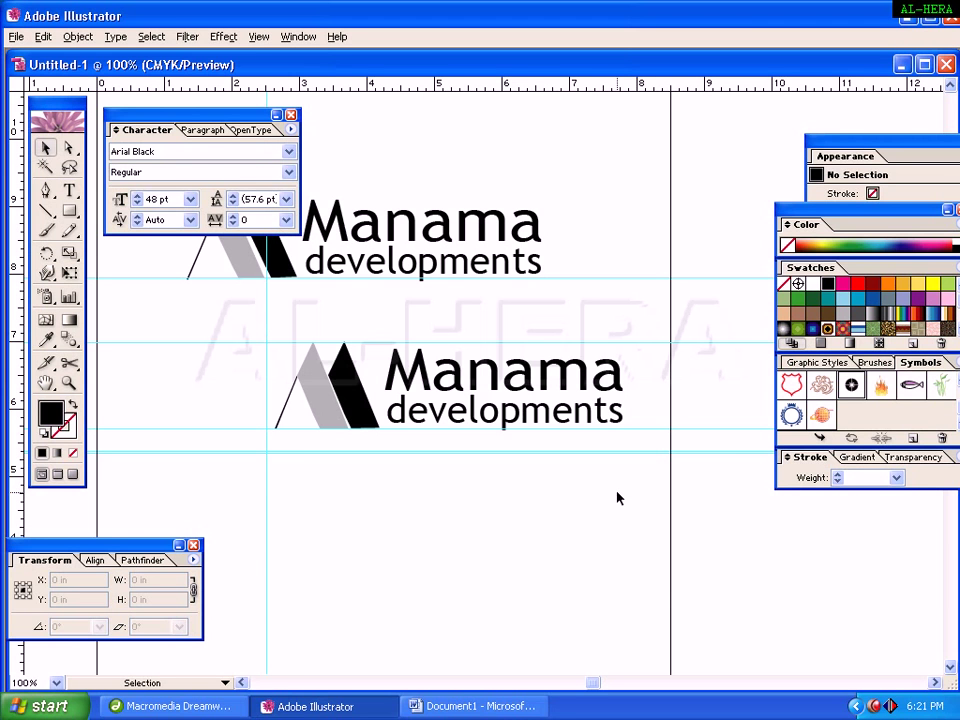
left_click_drag(617, 497, 292, 336)
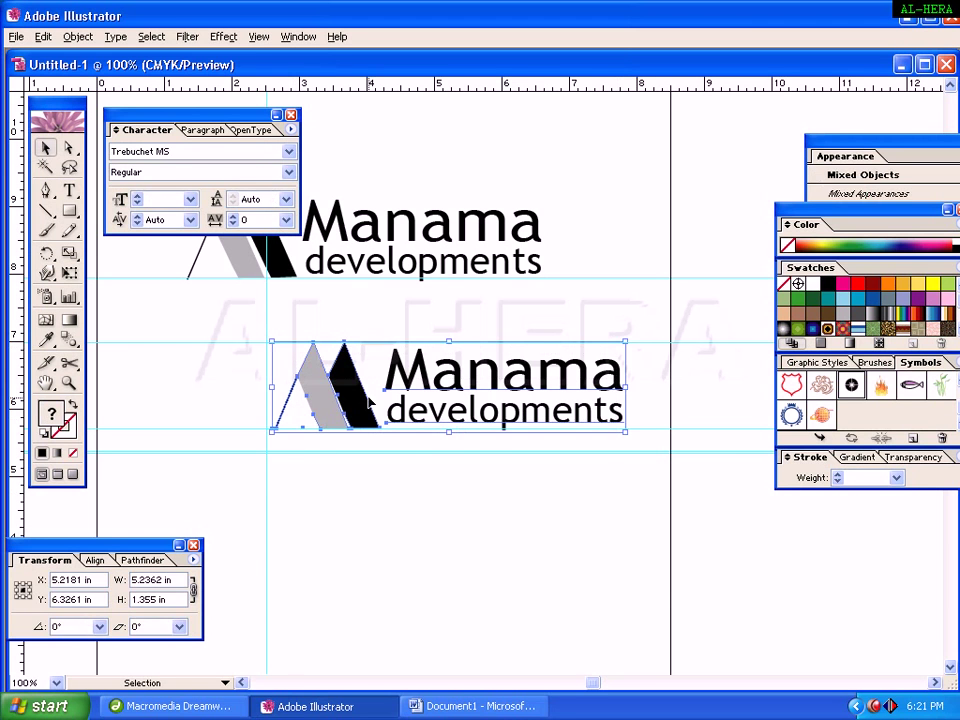
right_click(368, 400)
left_click(395, 448)
left_click(460, 441)
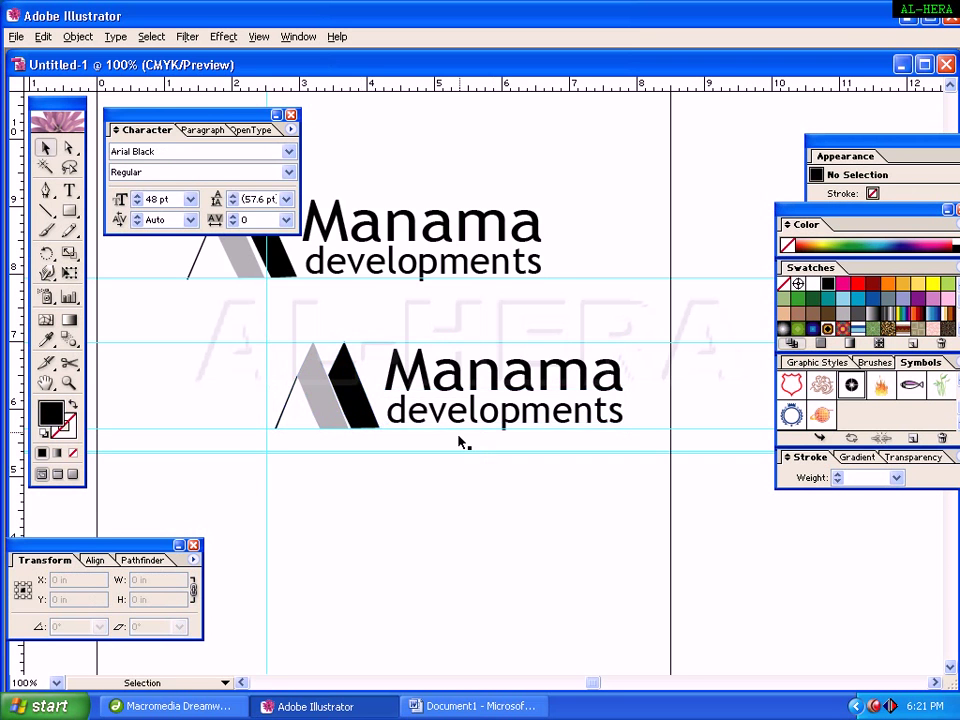
left_click_drag(460, 441, 543, 350)
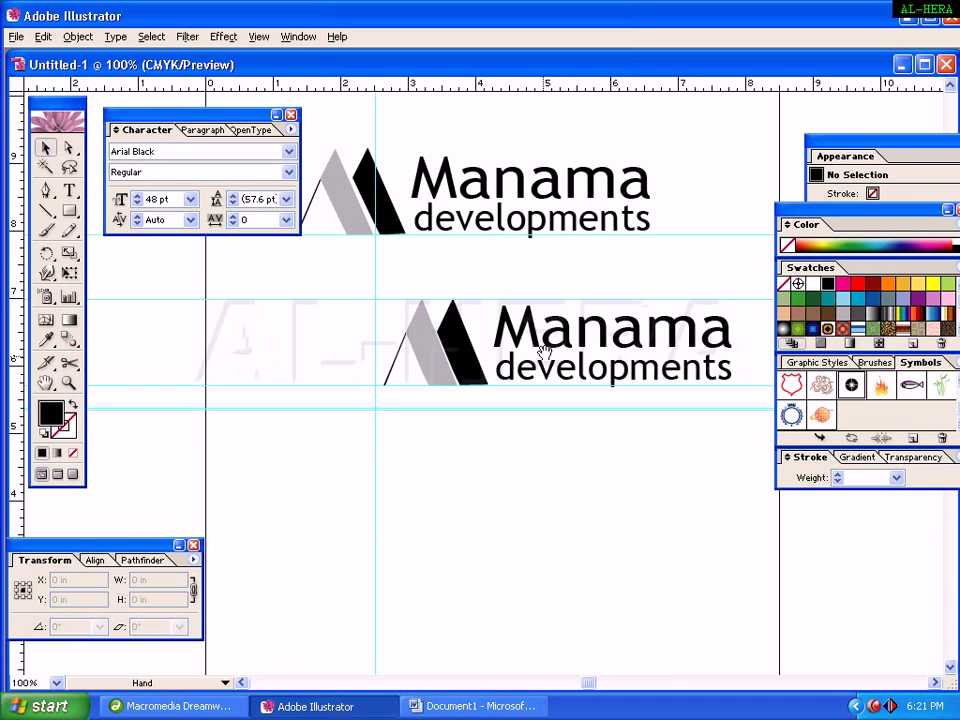